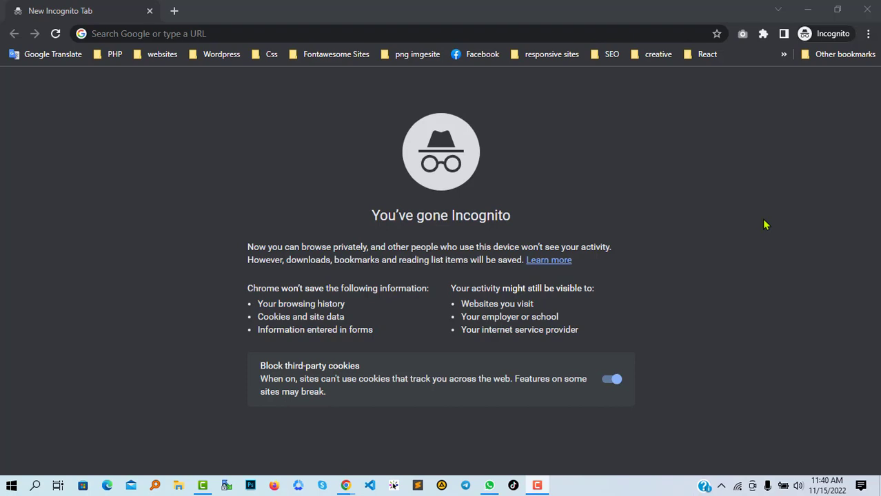
Step: Open the proyojon.net website and go to its wp-admin login page
{"action": "left_click", "coordinate": [350, 31]}
{"action": "type", "text": "pr"}
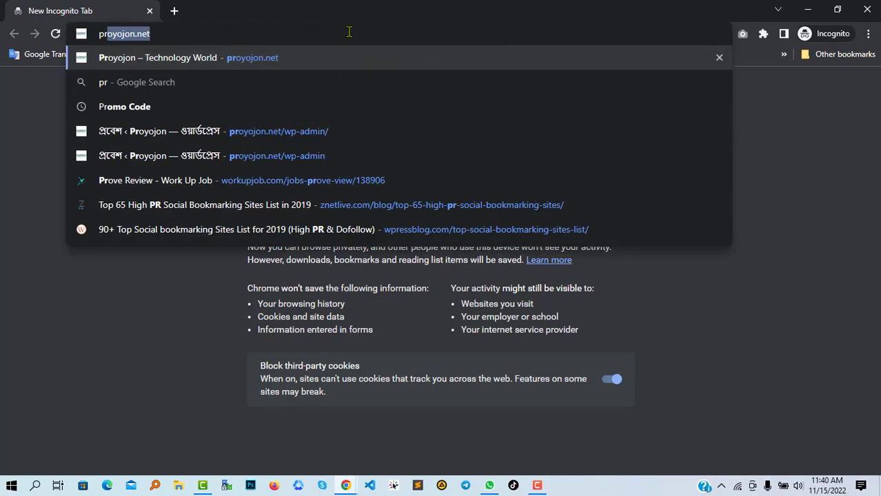
{"action": "key", "text": "Return"}
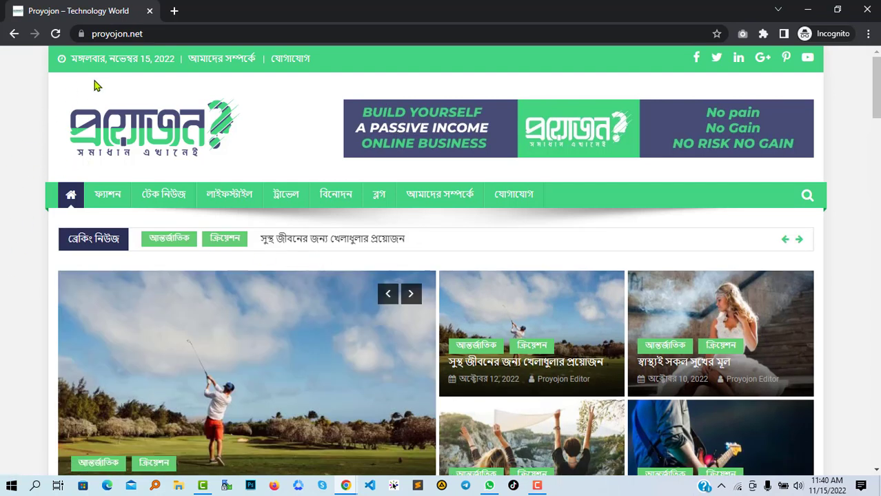
{"action": "left_click", "coordinate": [282, 33]}
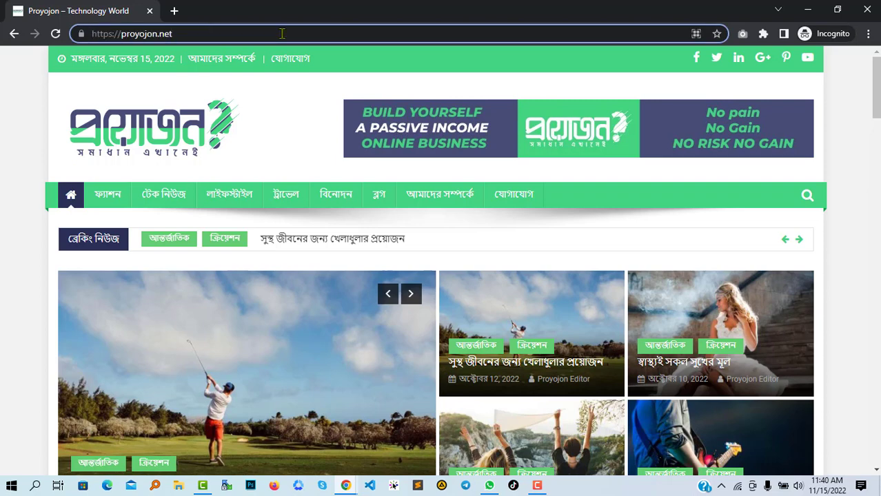
{"action": "type", "text": "/wp"}
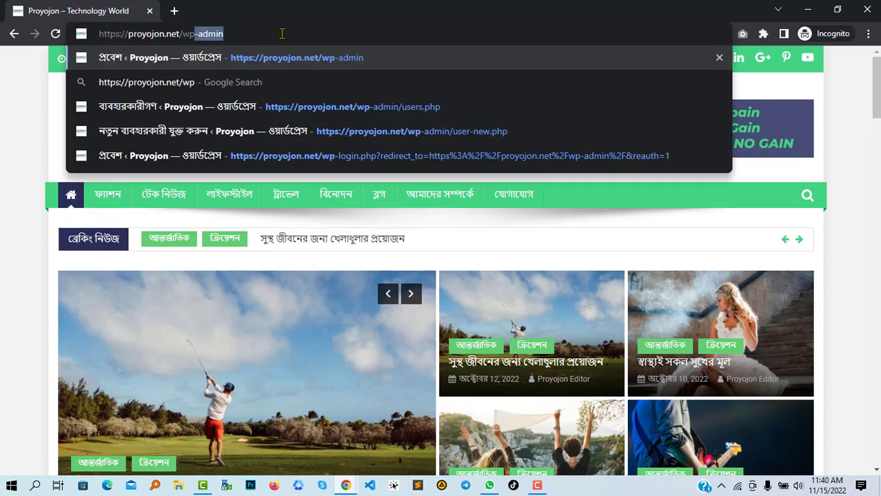
{"action": "key", "text": "Return"}
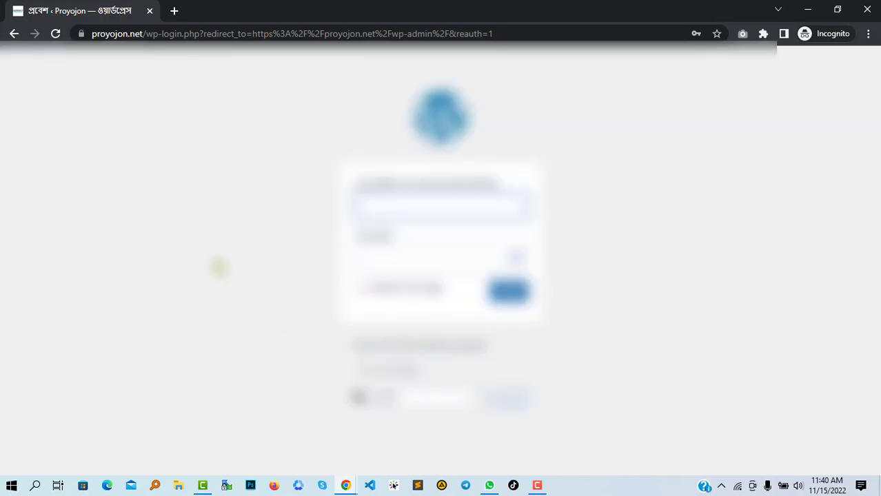
Step: Bring the account username from the WhatsApp chat into the username field of the WordPress login form
{"action": "left_click", "coordinate": [490, 485]}
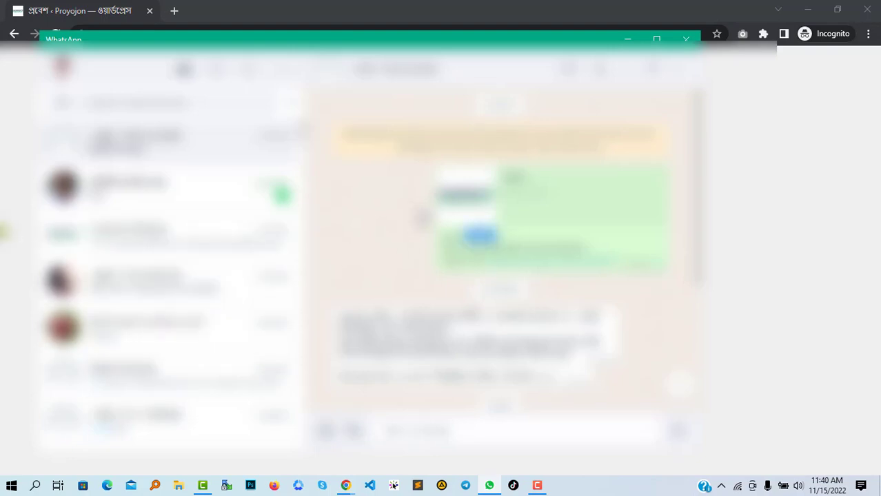
{"action": "left_click", "coordinate": [2, 232]}
{"action": "left_click", "coordinate": [436, 206]}
{"action": "key", "text": "ctrl+v"}
{"action": "left_click", "coordinate": [116, 232]}
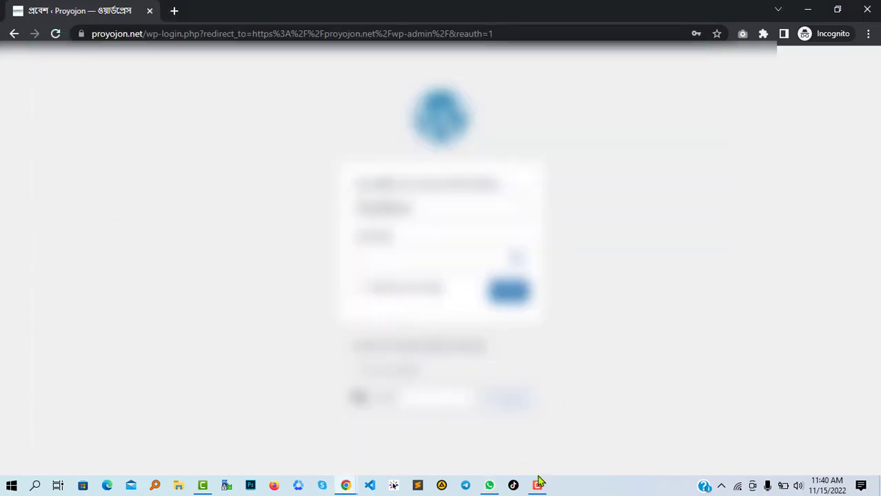
Step: Copy the account password from the WhatsApp chat into the login form's password field and log in
{"action": "left_click", "coordinate": [489, 486]}
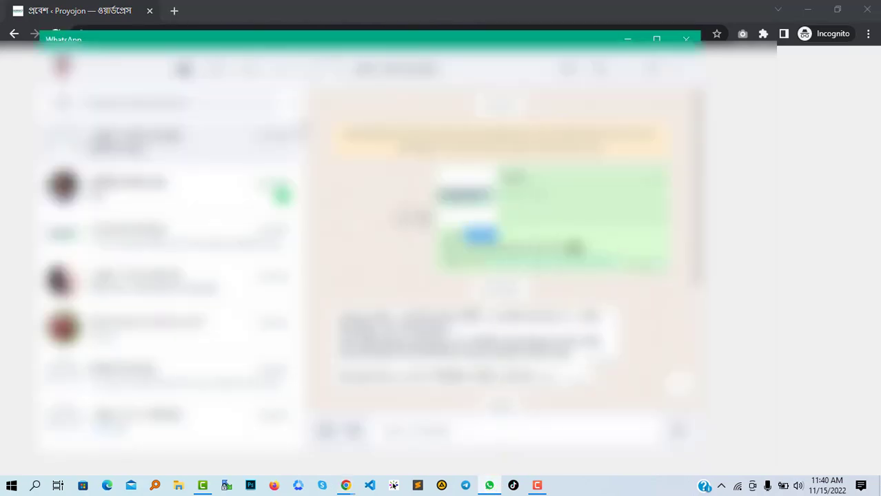
{"action": "double_click", "coordinate": [578, 248]}
{"action": "left_click_drag", "start_coordinate": [588, 248], "coordinate": [452, 248]}
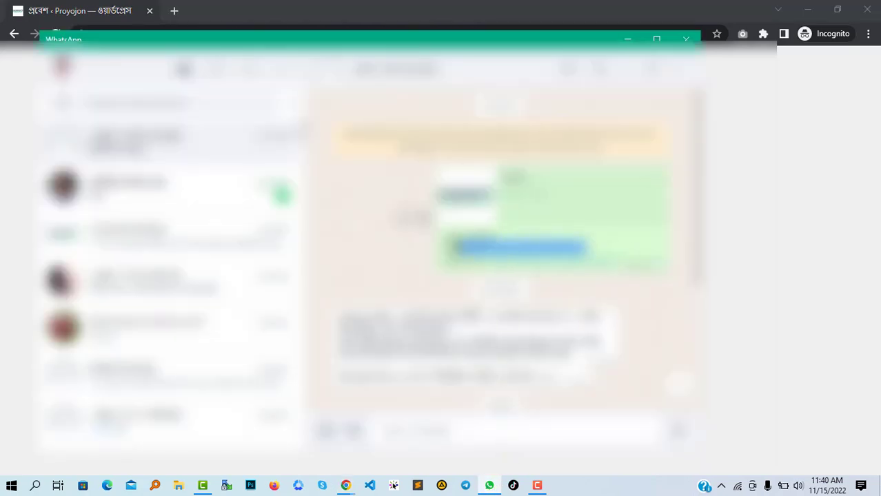
{"action": "left_click", "coordinate": [6, 227]}
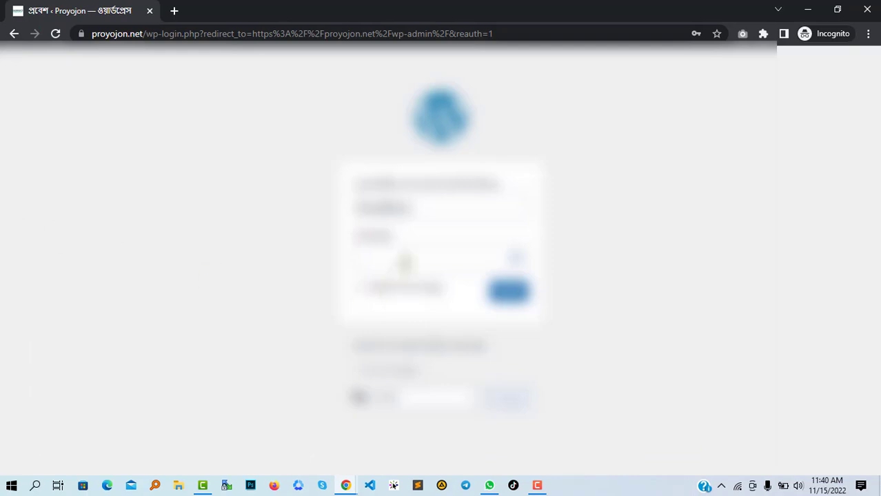
{"action": "left_click", "coordinate": [404, 262]}
{"action": "key", "text": "ctrl+v"}
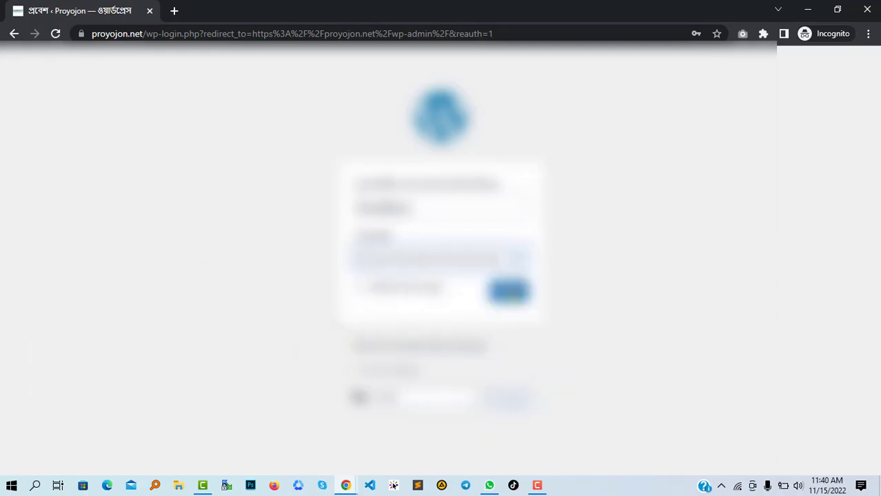
{"action": "left_click", "coordinate": [509, 296]}
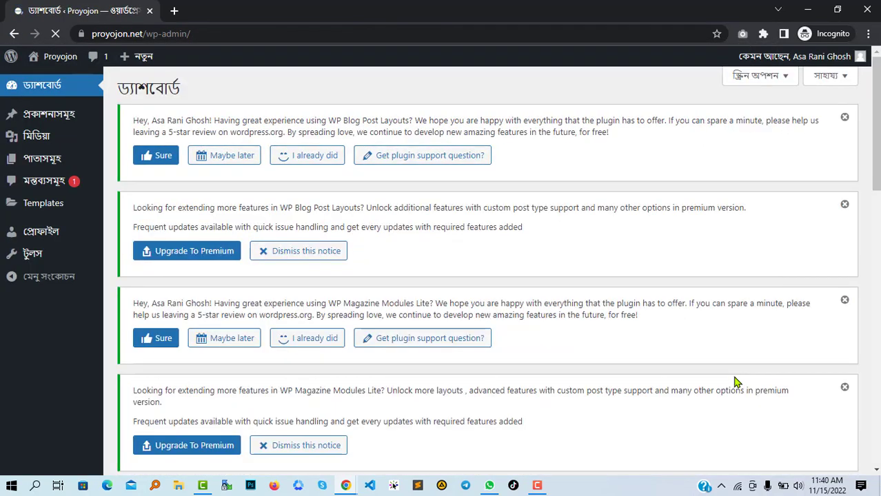
Step: Dismiss all the WP Blog Post Layouts and WP Magazine Modules Lite notices on the dashboard
{"action": "left_click", "coordinate": [845, 118]}
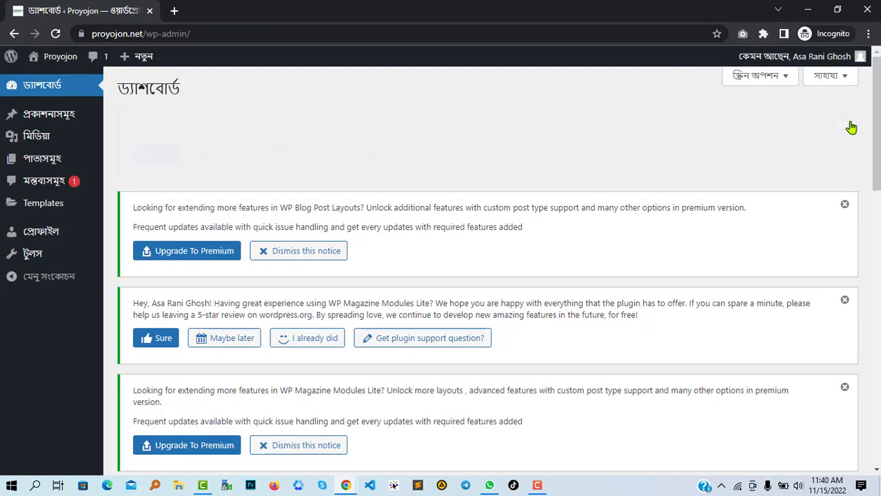
{"action": "left_click", "coordinate": [846, 118]}
{"action": "left_click", "coordinate": [846, 121]}
{"action": "left_click", "coordinate": [846, 122]}
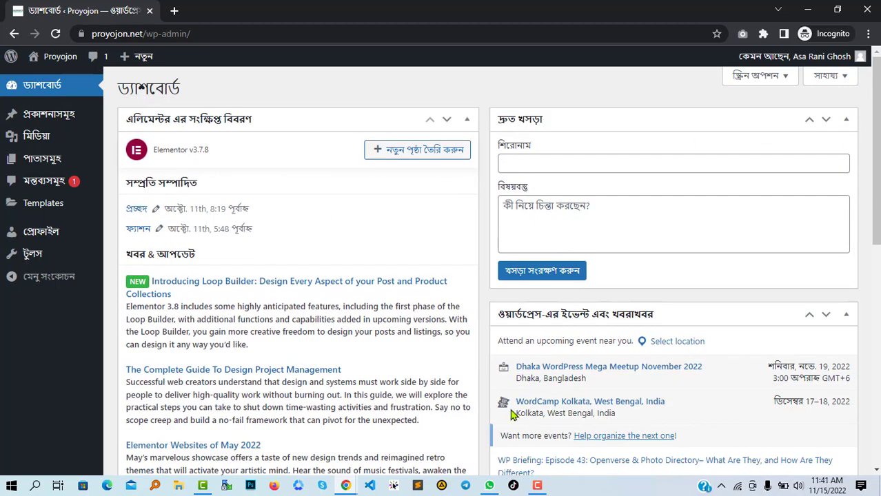
Step: Open the dashboard's screen options and hide the এলিমেন্টর এর সংক্ষিপ্ত বিবরণ widget
{"action": "left_click", "coordinate": [760, 78]}
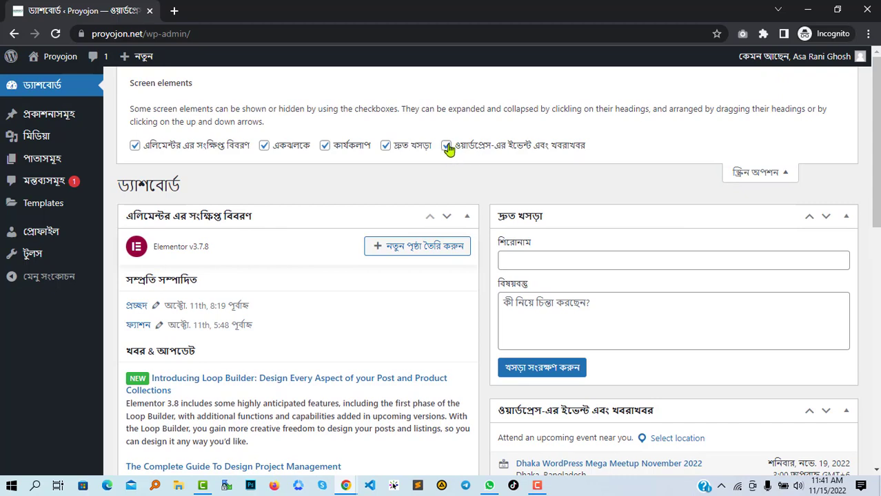
{"action": "left_click", "coordinate": [447, 146]}
{"action": "left_click", "coordinate": [447, 146]}
{"action": "left_click", "coordinate": [207, 150]}
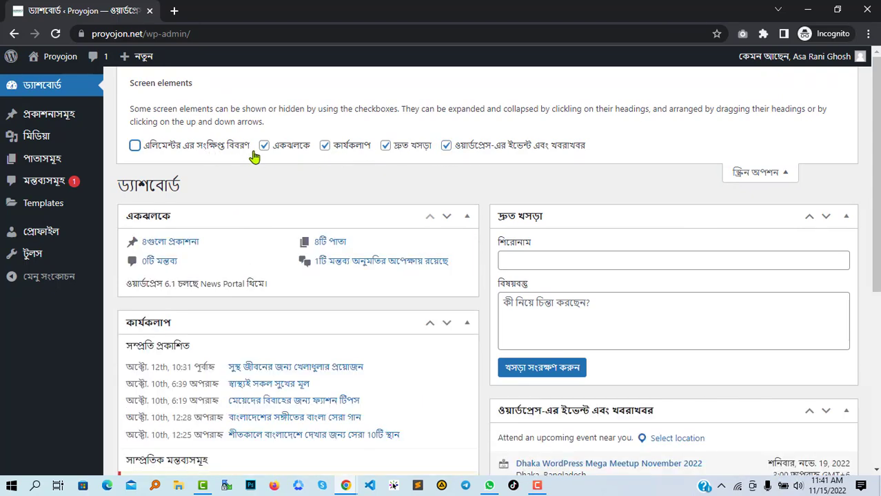
Step: Try hiding the ওয়ার্ডপ্রেস-এর ইভেন্ট এবং খবরাখবর and দ্রুত খসড়া widgets one at a time, showing each again
{"action": "scroll", "coordinate": [416, 157], "scroll_direction": "down", "scroll_amount": 5}
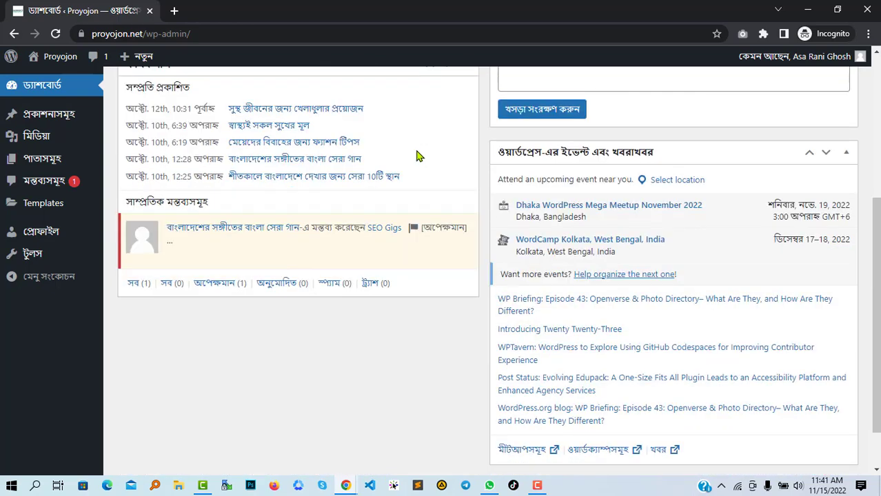
{"action": "scroll", "coordinate": [416, 157], "scroll_direction": "up", "scroll_amount": 4}
{"action": "left_click", "coordinate": [447, 83]}
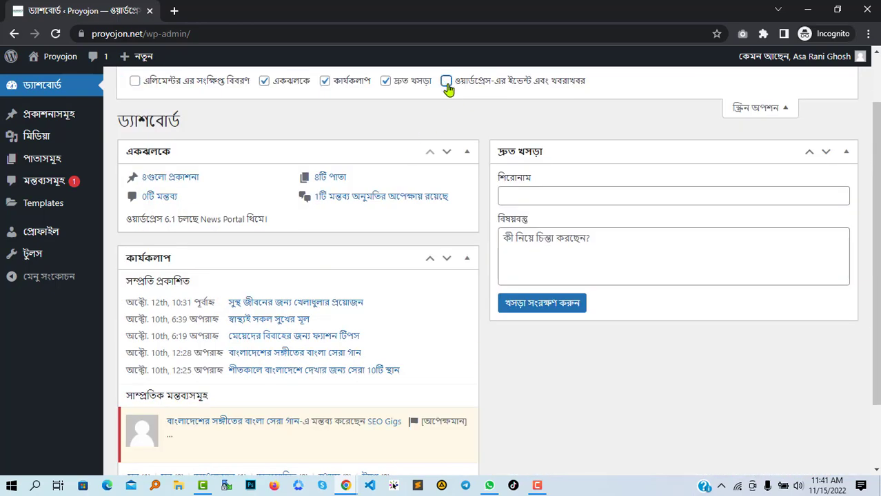
{"action": "left_click", "coordinate": [447, 83]}
{"action": "left_click", "coordinate": [386, 82]}
{"action": "left_click", "coordinate": [386, 82]}
Step: Hide the কার্যকলাপ, ওয়ার্ডপ্রেস-এর ইভেন্ট এবং খবরাখবর and দ্রুত খসড়া widgets and close the screen options
{"action": "left_click", "coordinate": [354, 85]}
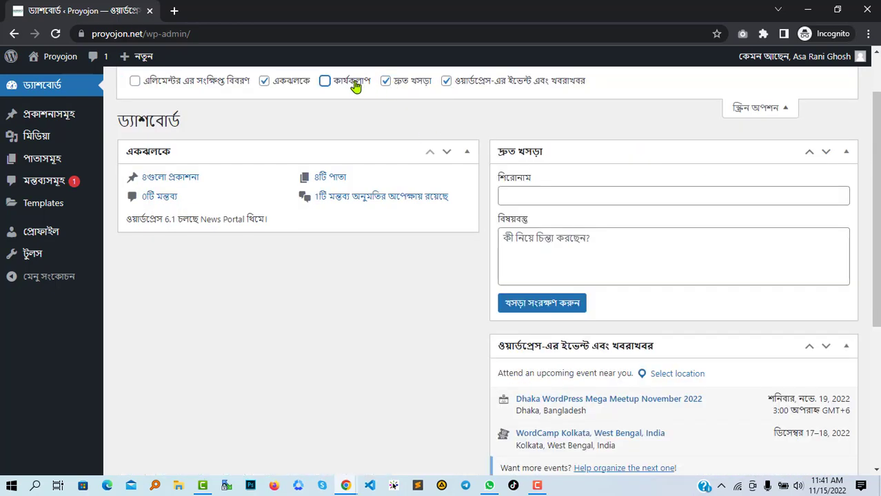
{"action": "scroll", "coordinate": [352, 242], "scroll_direction": "up", "scroll_amount": 1}
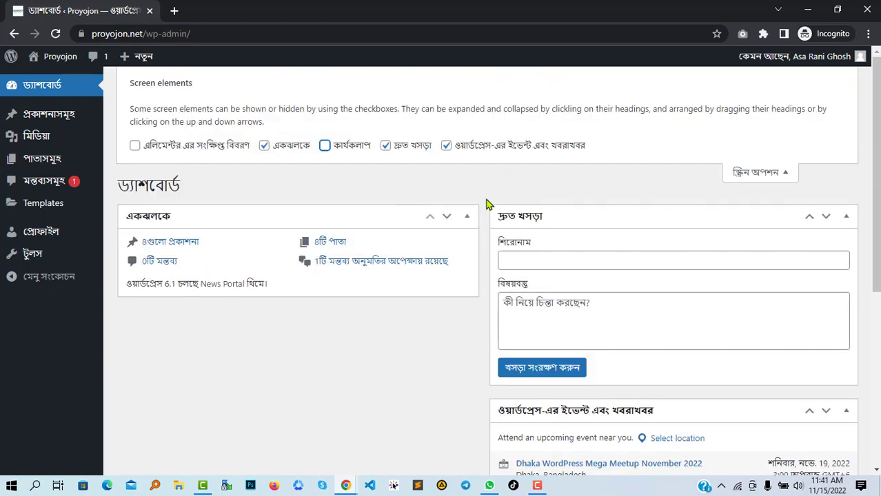
{"action": "left_click", "coordinate": [511, 148]}
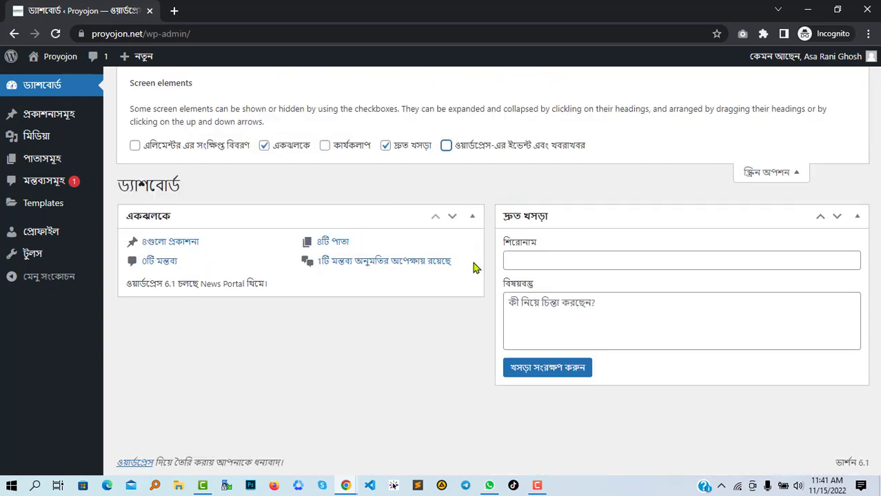
{"action": "left_click", "coordinate": [398, 149]}
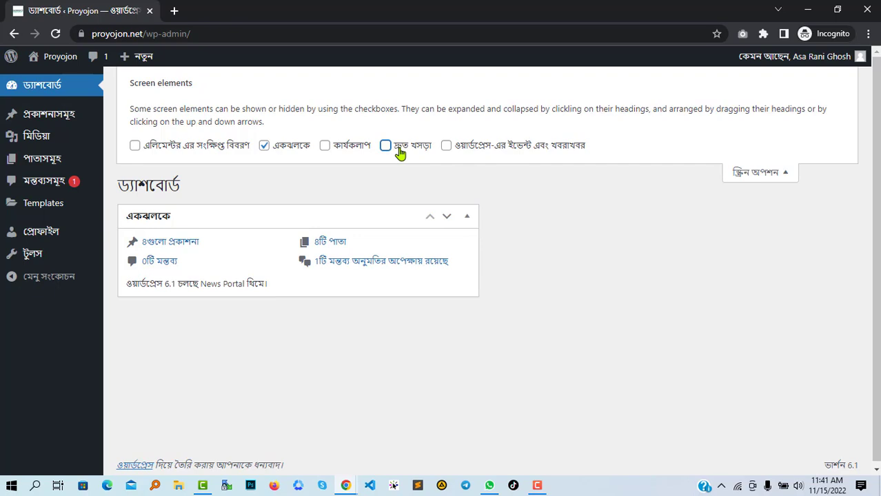
{"action": "left_click", "coordinate": [770, 174]}
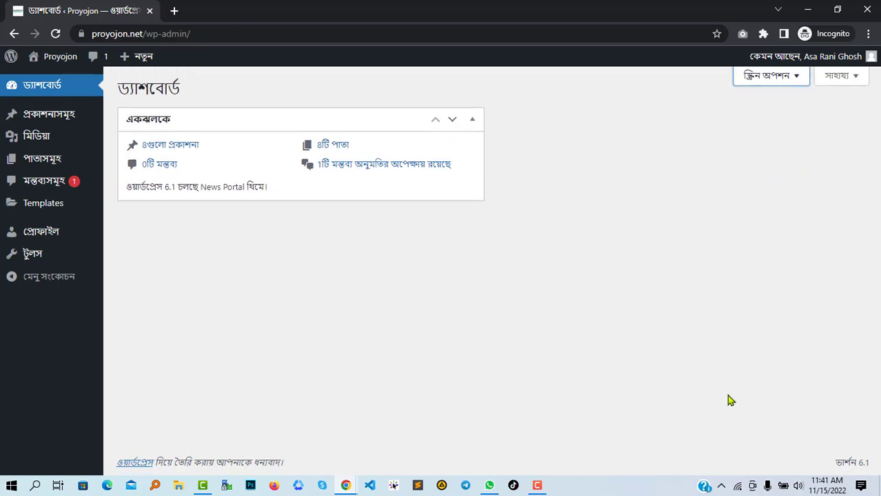
Step: Open the posts list and use its screen options to hide the মন্তব্যসমূহ and তারিখ columns, keeping লেখক, বিভাগসমূহ and ট্যাগসমূহ
{"action": "left_click", "coordinate": [44, 119]}
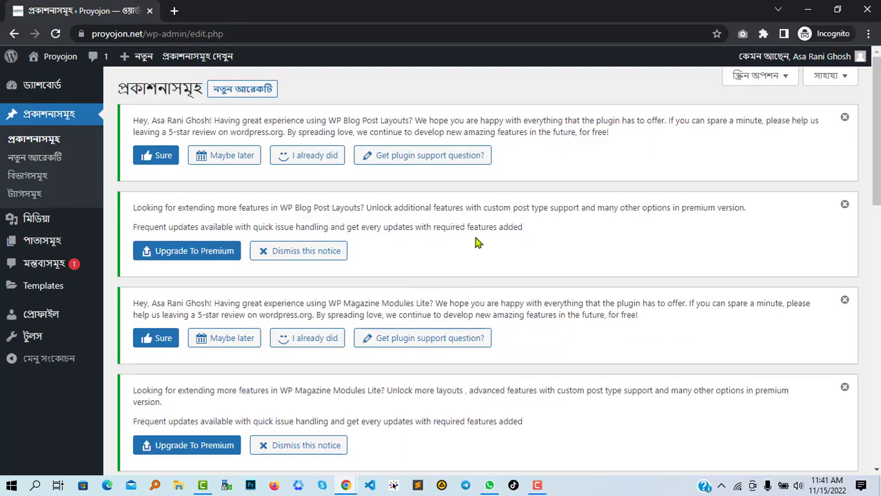
{"action": "left_click", "coordinate": [777, 78]}
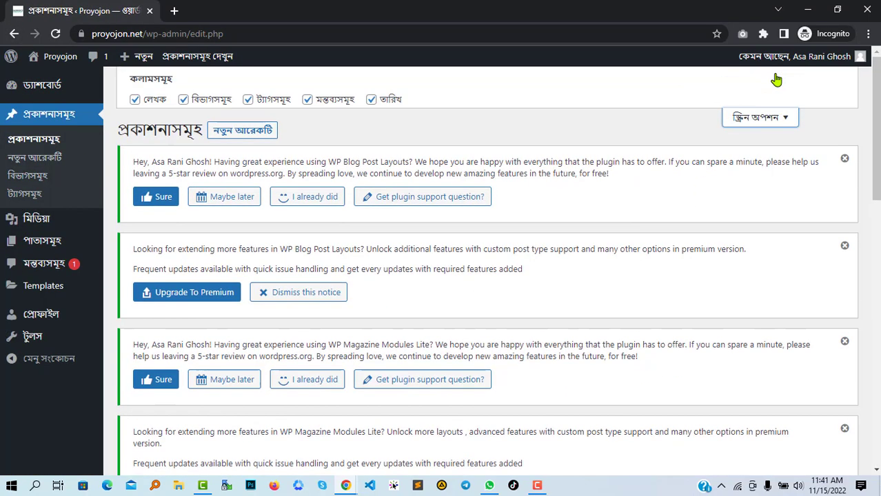
{"action": "left_click", "coordinate": [371, 103]}
{"action": "left_click", "coordinate": [308, 103]}
{"action": "left_click", "coordinate": [247, 104]}
{"action": "left_click", "coordinate": [187, 103]}
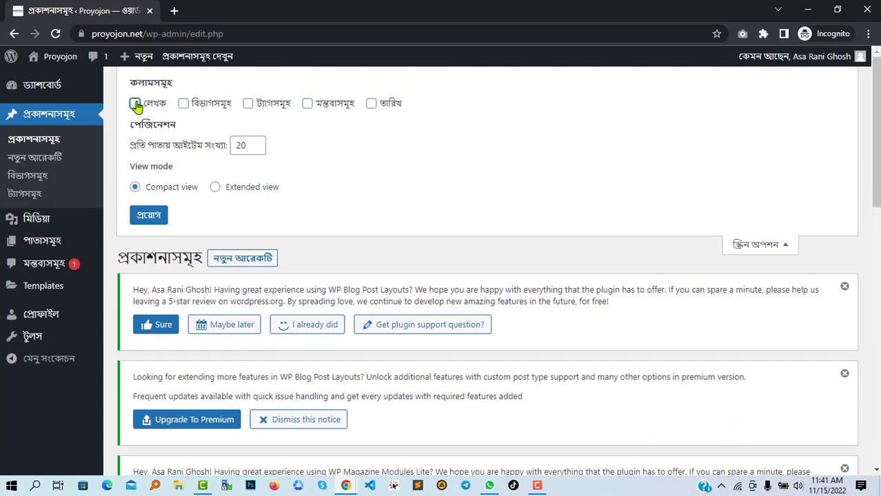
{"action": "left_click", "coordinate": [184, 104]}
{"action": "left_click", "coordinate": [248, 104]}
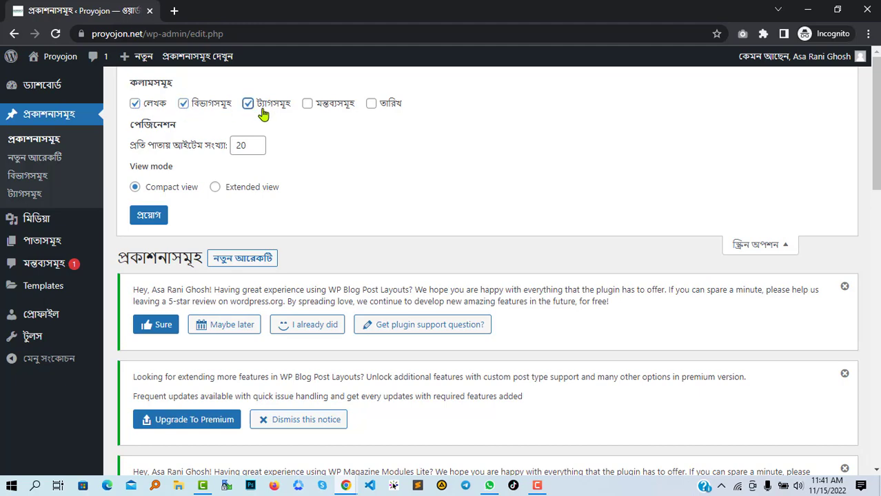
{"action": "left_click", "coordinate": [759, 247]}
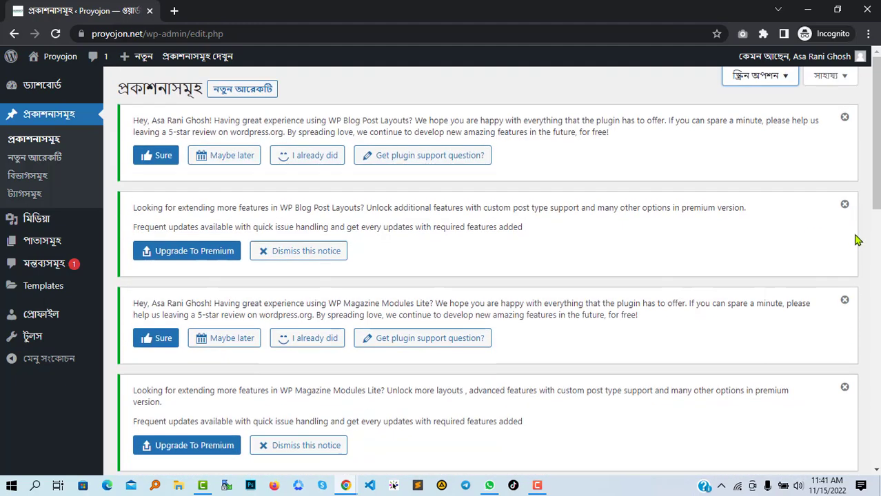
Step: Dismiss all the plugin notices above the posts list
{"action": "left_click", "coordinate": [853, 131]}
{"action": "left_click", "coordinate": [849, 131]}
{"action": "left_click", "coordinate": [846, 131]}
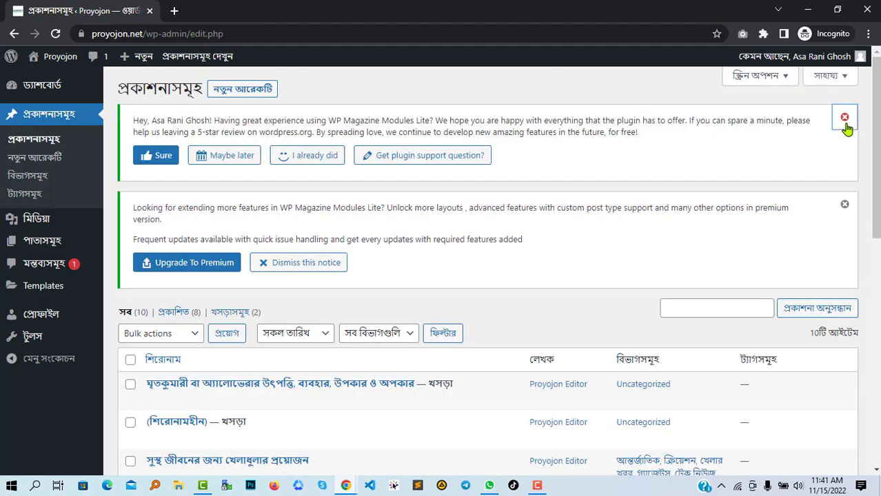
{"action": "left_click", "coordinate": [845, 131]}
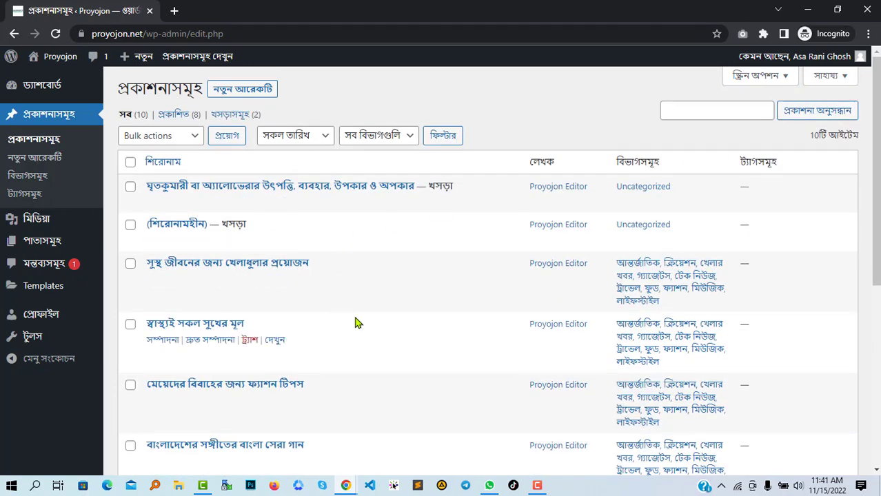
Step: Look through the whole posts list, checking each post's title, author and categories
{"action": "scroll", "coordinate": [289, 332], "scroll_direction": "down", "scroll_amount": 4}
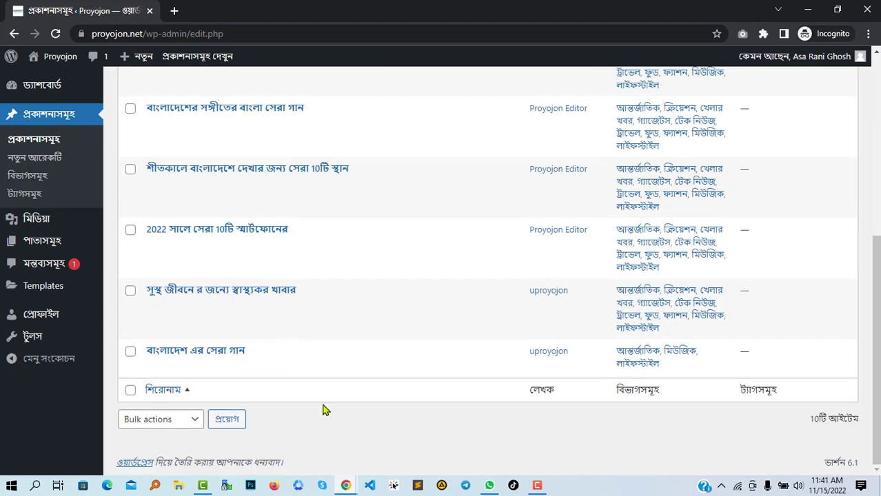
{"action": "scroll", "coordinate": [330, 419], "scroll_direction": "up", "scroll_amount": 4}
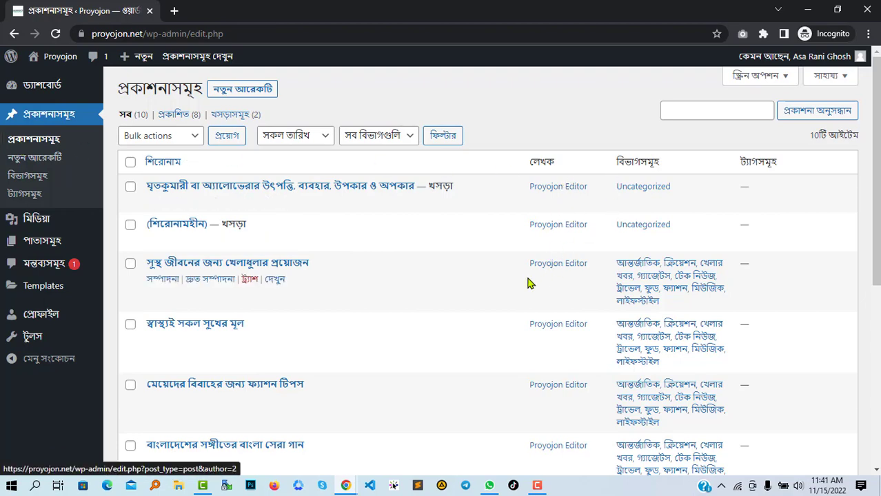
{"action": "scroll", "coordinate": [527, 274], "scroll_direction": "down", "scroll_amount": 5}
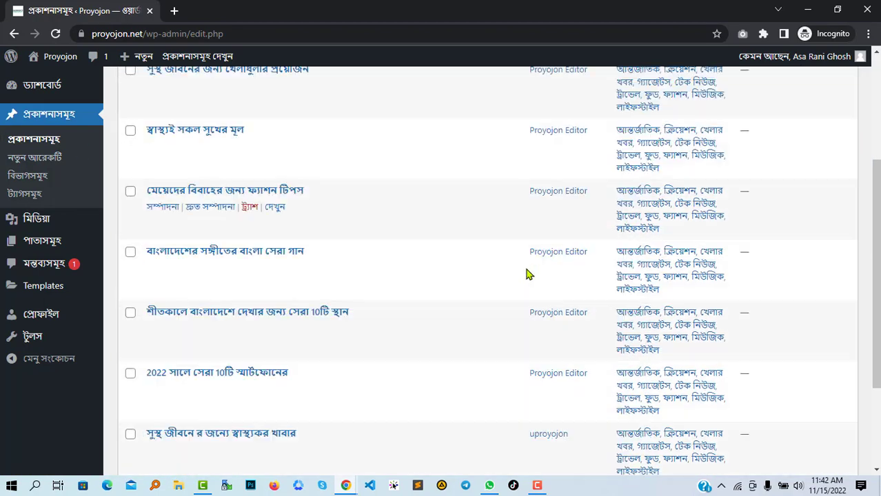
{"action": "scroll", "coordinate": [533, 306], "scroll_direction": "up", "scroll_amount": 5}
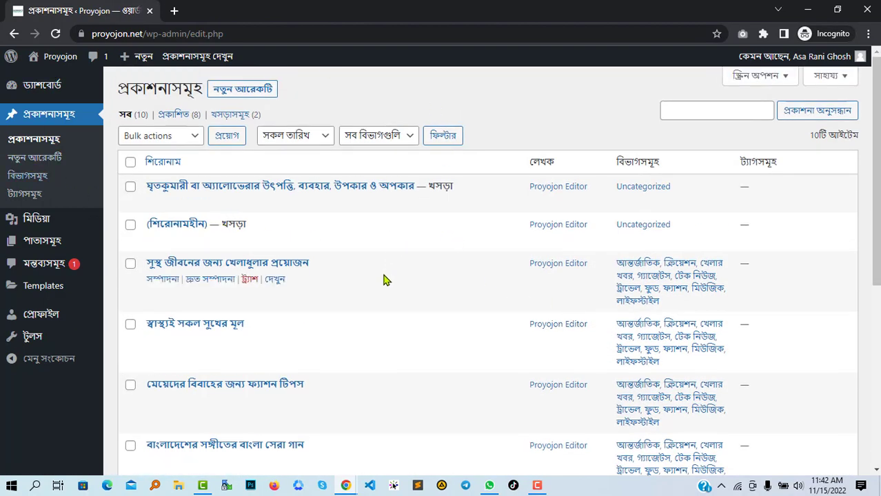
{"action": "scroll", "coordinate": [303, 262], "scroll_direction": "down", "scroll_amount": 5}
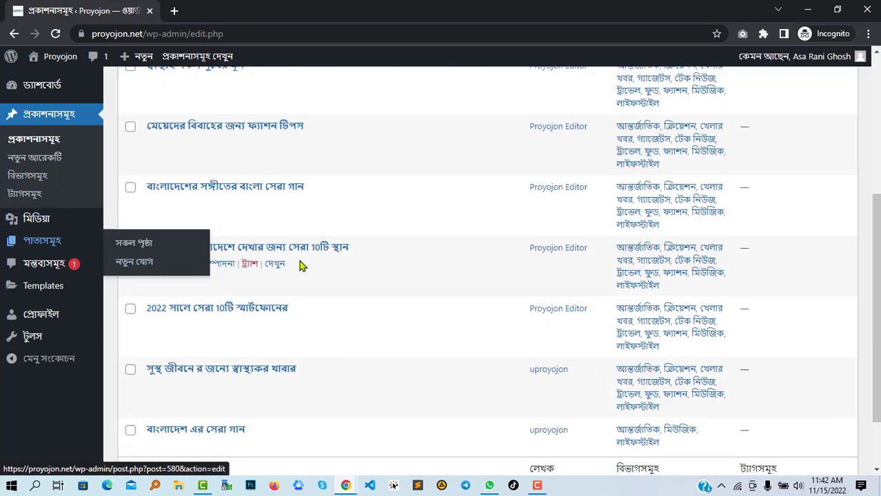
{"action": "scroll", "coordinate": [383, 262], "scroll_direction": "up", "scroll_amount": 4}
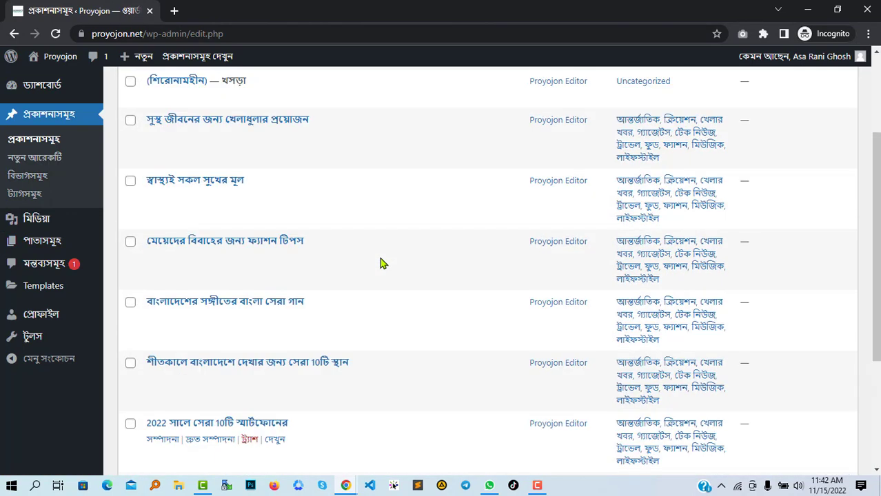
{"action": "scroll", "coordinate": [365, 262], "scroll_direction": "up", "scroll_amount": 1}
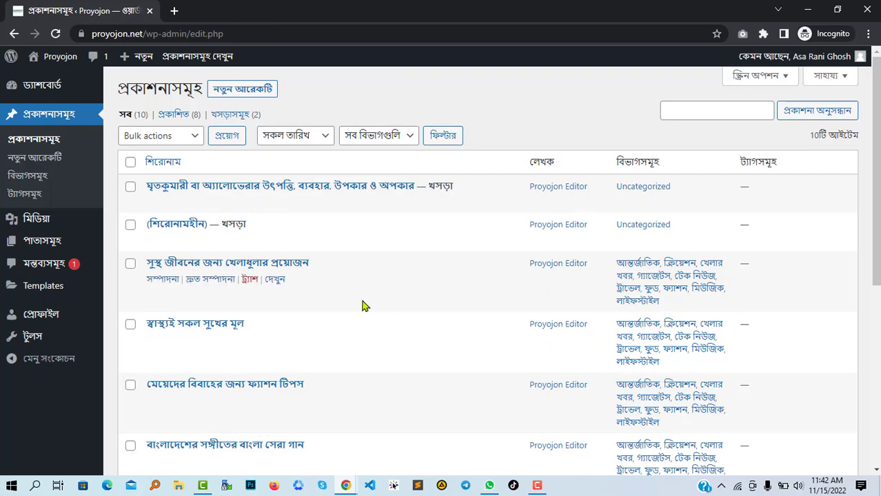
{"action": "scroll", "coordinate": [427, 289], "scroll_direction": "down", "scroll_amount": 4}
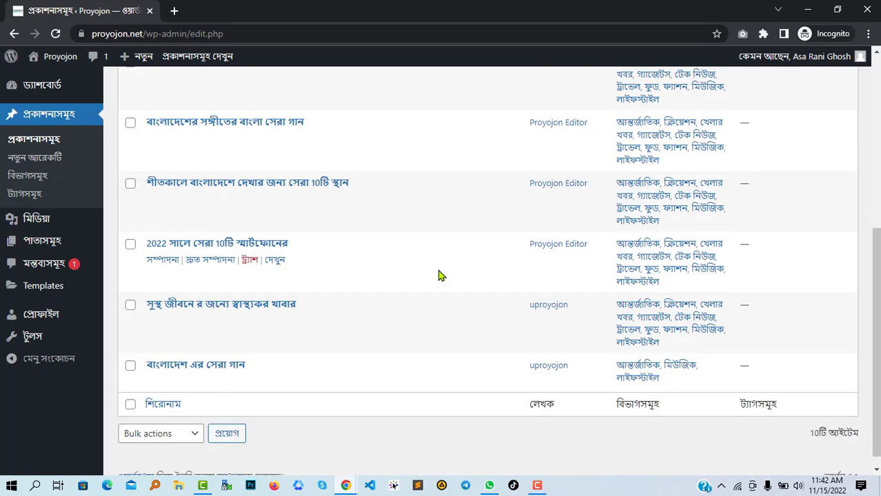
{"action": "scroll", "coordinate": [420, 279], "scroll_direction": "up", "scroll_amount": 5}
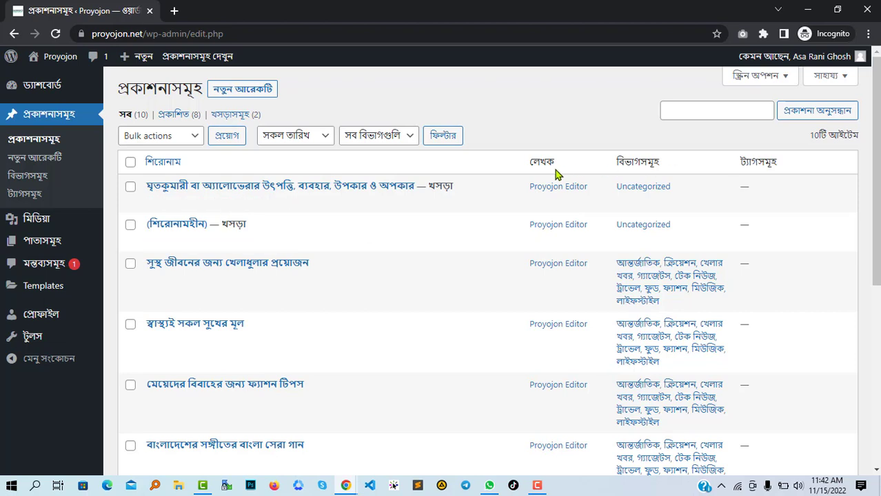
Step: Reopen the posts list from the dashboard and clear its notices, choosing Maybe later for review requests and dismissing the upgrade notices
{"action": "left_click", "coordinate": [36, 90]}
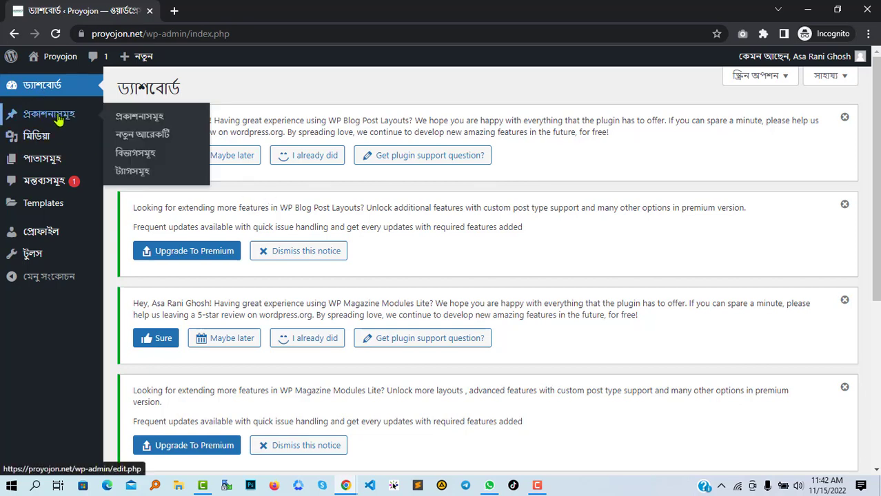
{"action": "left_click", "coordinate": [48, 119]}
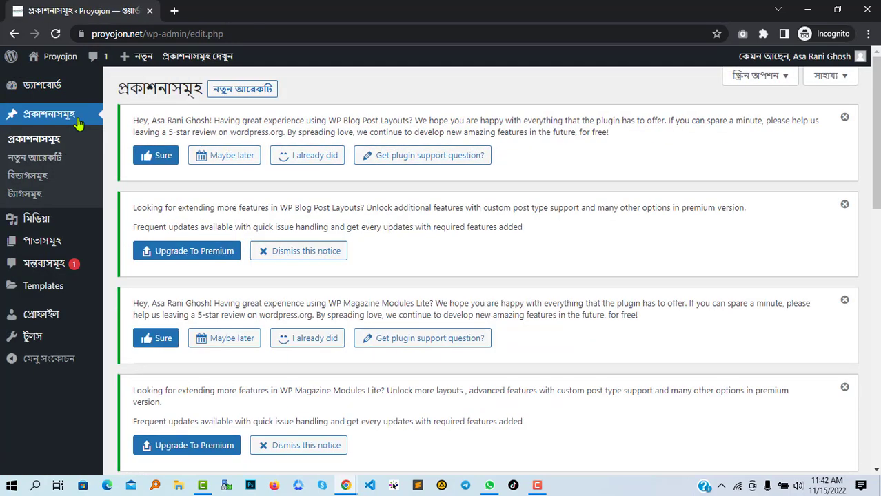
{"action": "left_click", "coordinate": [845, 118]}
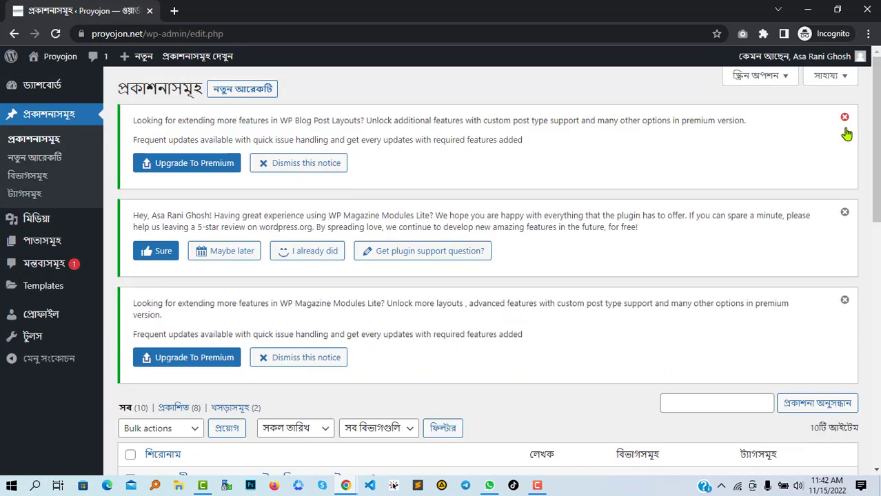
{"action": "left_click", "coordinate": [319, 169]}
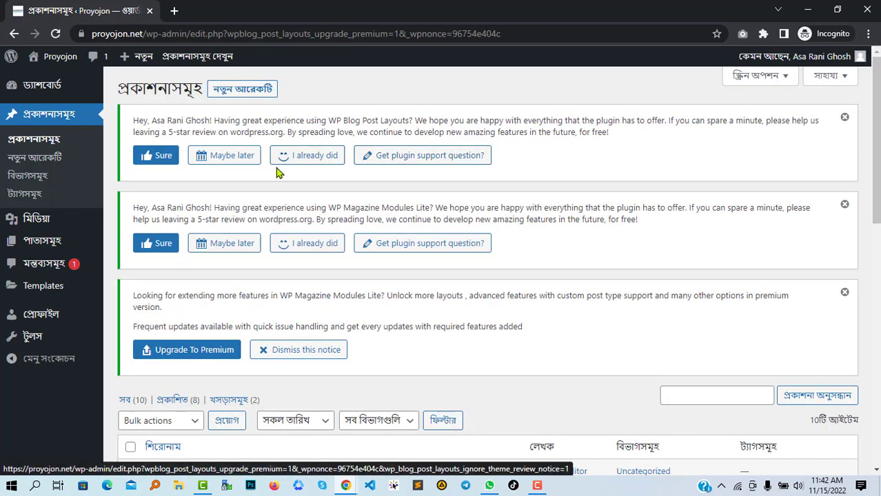
{"action": "left_click", "coordinate": [231, 166]}
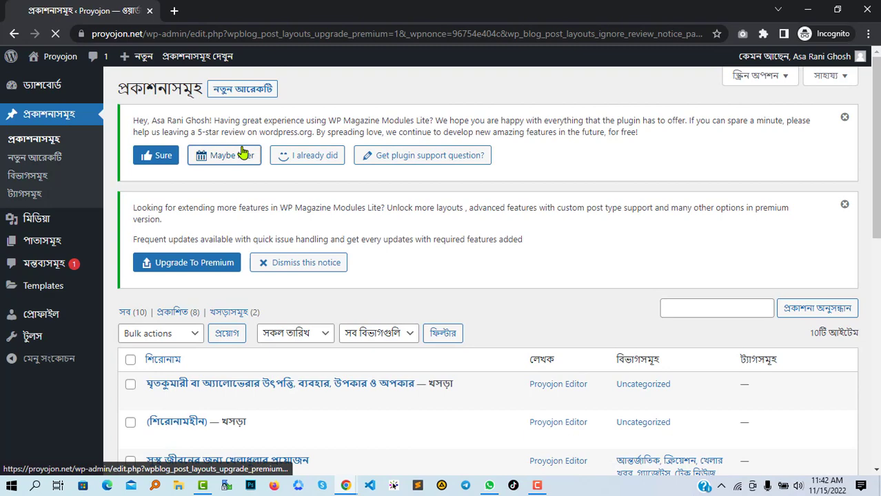
{"action": "left_click", "coordinate": [243, 153]}
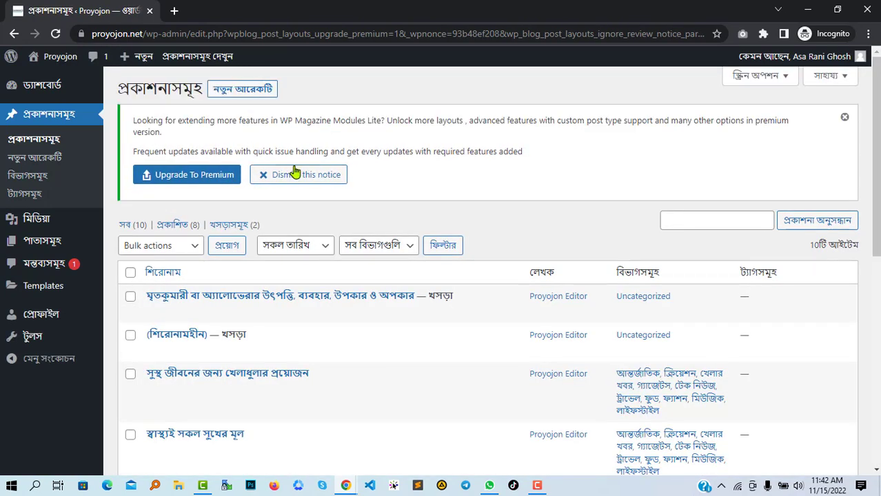
{"action": "left_click", "coordinate": [295, 173]}
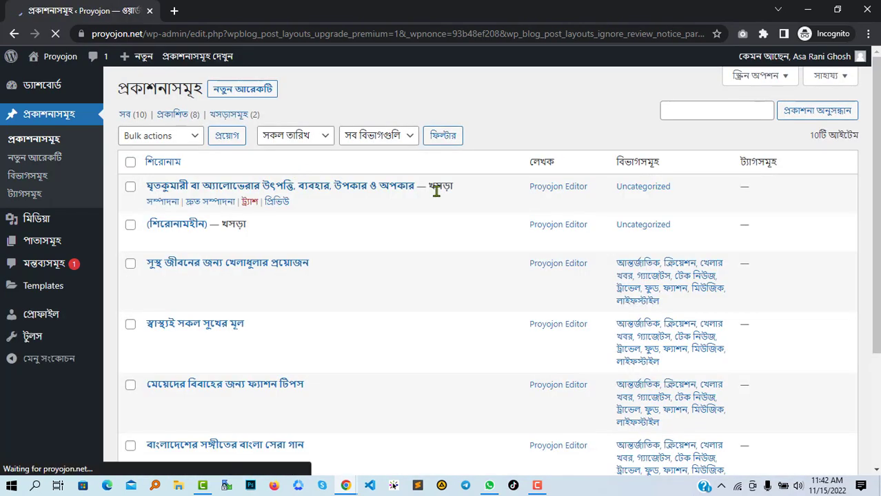
{"action": "left_click", "coordinate": [60, 118]}
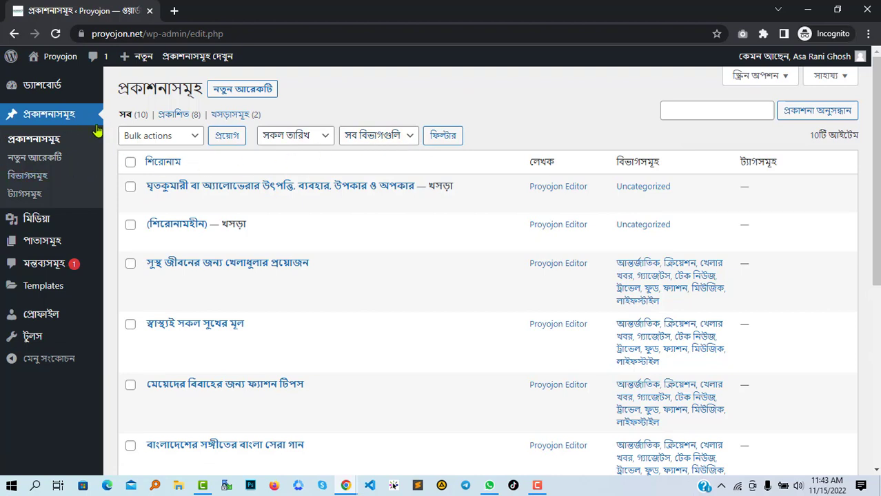
Step: Start a new post and give it the title "Post Title For Test Purpose"
{"action": "left_click", "coordinate": [49, 165]}
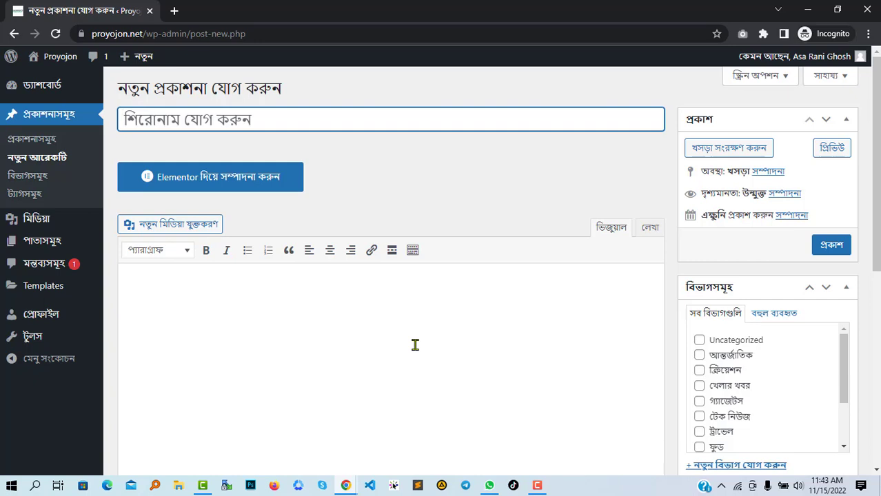
{"action": "type", "text": "Poste "}
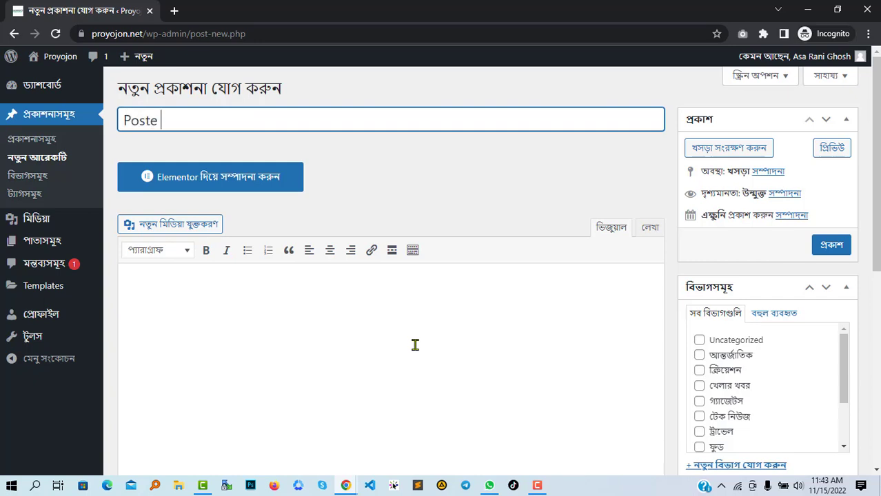
{"action": "key", "text": "BackSpace"}
{"action": "key", "text": "BackSpace"}
{"action": "type", "text": " Title For TE"}
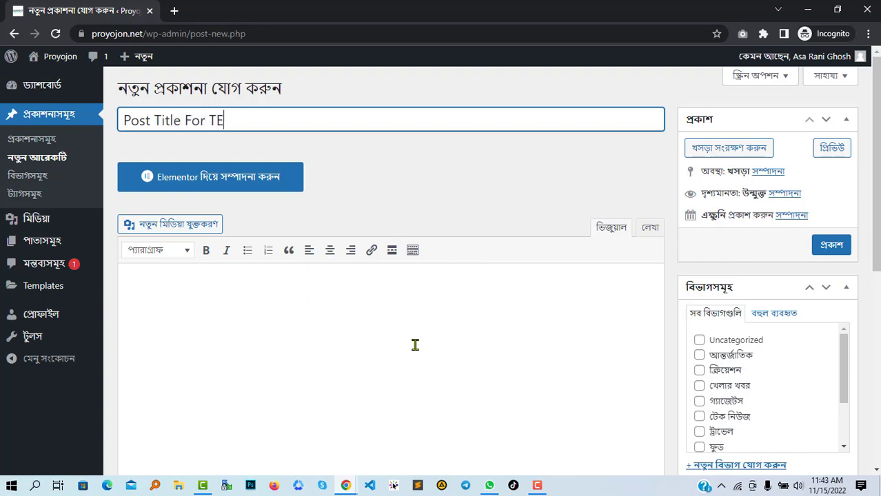
{"action": "type", "text": "st"}
{"action": "key", "text": "BackSpace"}
{"action": "key", "text": "BackSpace"}
{"action": "key", "text": "BackSpace"}
{"action": "type", "text": "e"}
{"action": "key", "text": "BackSpace"}
{"action": "type", "text": "Purp"}
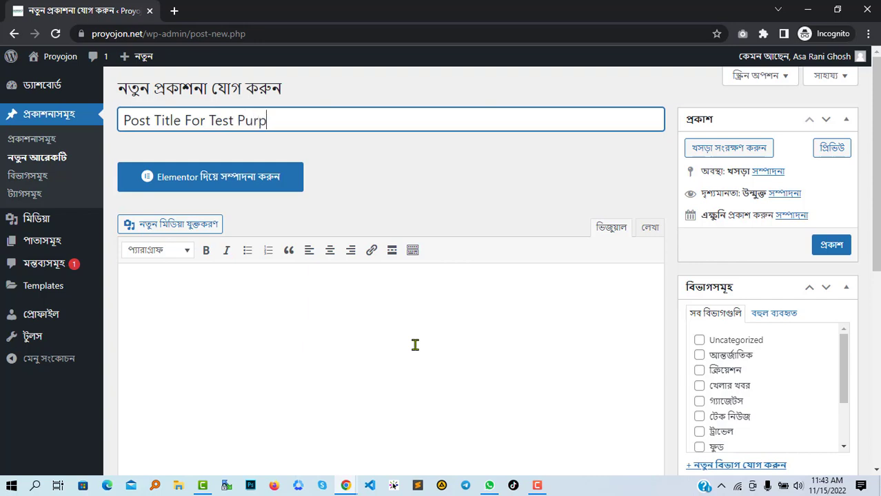
{"action": "type", "text": "ose"}
{"action": "left_click", "coordinate": [310, 381]}
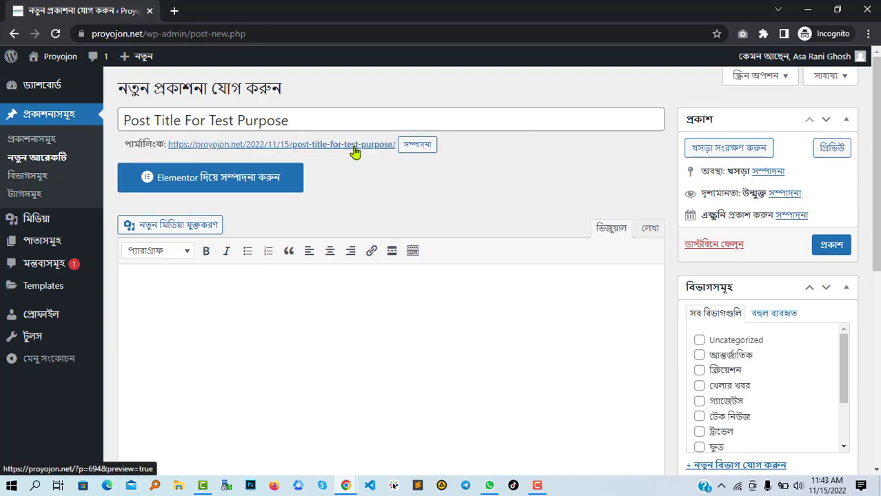
{"action": "left_click_drag", "start_coordinate": [301, 117], "coordinate": [122, 114]}
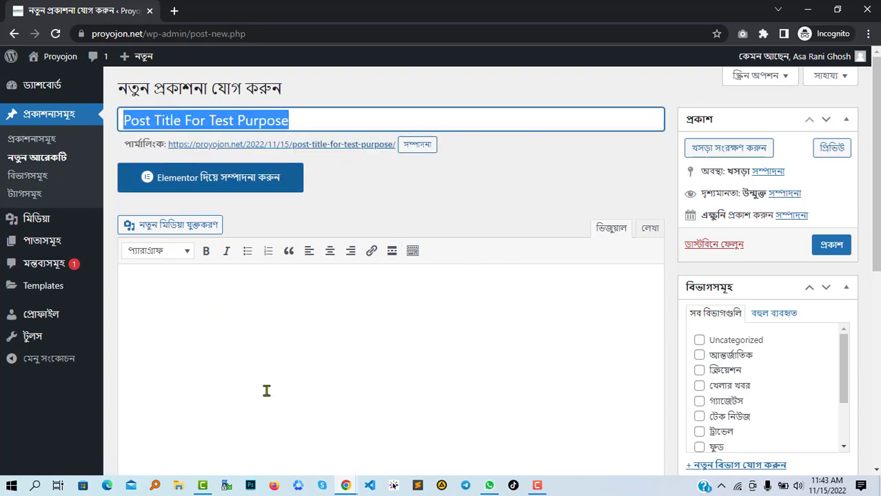
{"action": "left_click", "coordinate": [291, 425]}
{"action": "key", "text": "ctrl+v"}
{"action": "key", "text": "ctrl+v"}
{"action": "key", "text": "ctrl+v"}
{"action": "key", "text": "ctrl+v"}
{"action": "key", "text": "ctrl+v"}
{"action": "key", "text": "ctrl+v"}
{"action": "key", "text": "ctrl+v"}
{"action": "key", "text": "ctrl+v"}
{"action": "key", "text": "ctrl+v"}
{"action": "key", "text": "ctrl+v"}
{"action": "key", "text": "ctrl+v"}
{"action": "key", "text": "ctrl+v"}
{"action": "key", "text": "ctrl+v"}
{"action": "key", "text": "ctrl+v"}
{"action": "key", "text": "ctrl+v"}
{"action": "key", "text": "ctrl+v"}
{"action": "key", "text": "ctrl+v"}
{"action": "key", "text": "ctrl+v"}
{"action": "key", "text": "ctrl+v"}
{"action": "key", "text": "ctrl+v"}
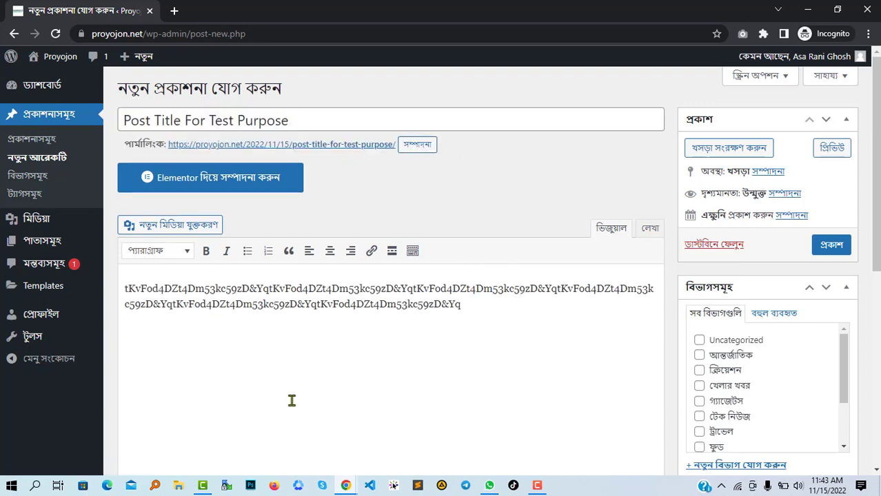
Step: Copy the post title and replace all the body content with a paragraph repeating it twelve times
{"action": "left_click_drag", "start_coordinate": [315, 118], "coordinate": [123, 112]}
{"action": "key", "text": "ctrl+c"}
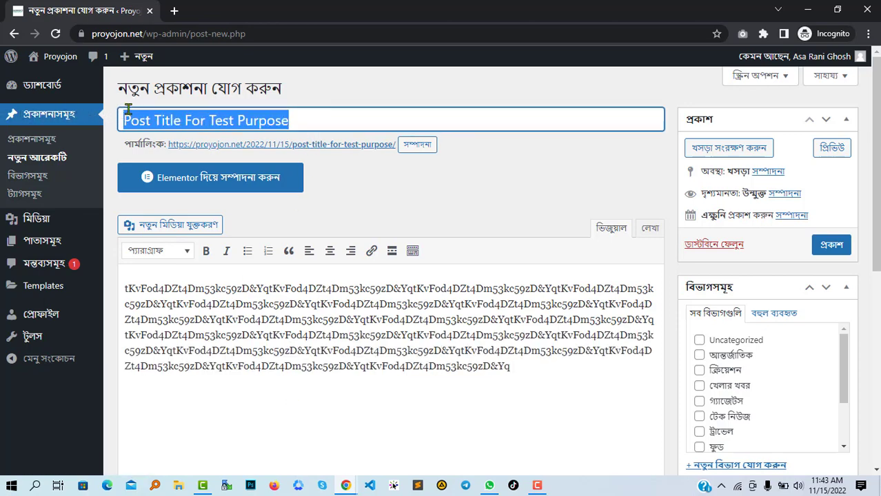
{"action": "left_click", "coordinate": [264, 386]}
{"action": "key", "text": "ctrl+a"}
{"action": "key", "text": "ctrl+v"}
{"action": "key", "text": "ctrl+v"}
{"action": "key", "text": "ctrl+v"}
{"action": "key", "text": "ctrl+v"}
{"action": "key", "text": "ctrl+v"}
{"action": "key", "text": "ctrl+v"}
{"action": "key", "text": "ctrl+v"}
{"action": "key", "text": "ctrl+v"}
{"action": "key", "text": "ctrl+v"}
{"action": "key", "text": "ctrl+v"}
{"action": "key", "text": "ctrl+v"}
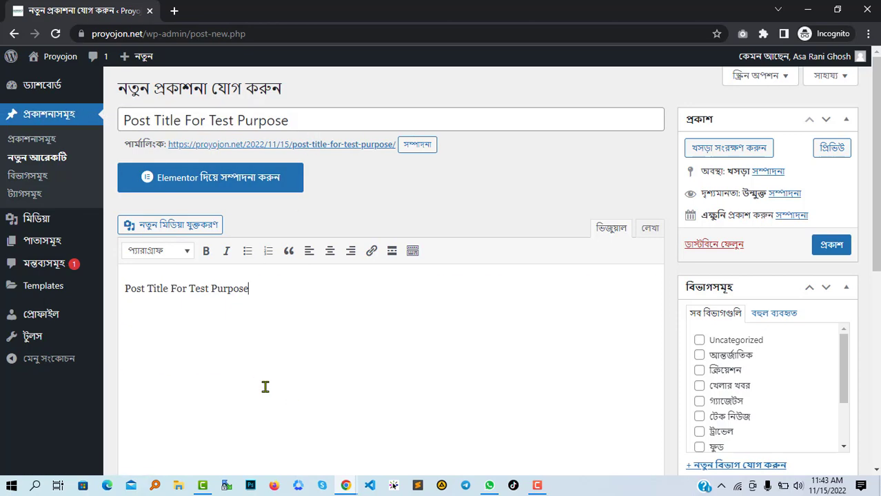
{"action": "key", "text": "ctrl+v"}
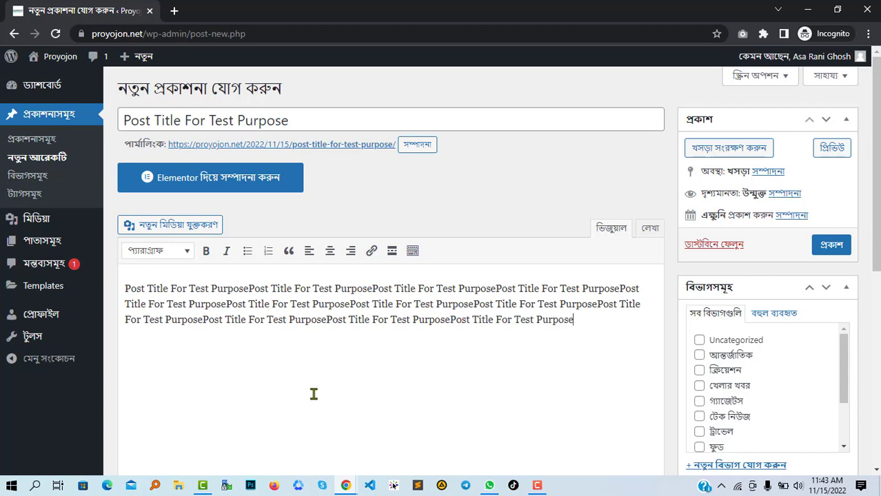
Step: Add the line "POst Title One" below the paragraph, followed by a second paragraph repeating the copied title five times
{"action": "key", "text": "ctrl+v"}
{"action": "key", "text": "ctrl+v"}
{"action": "key", "text": "ctrl+v"}
{"action": "key", "text": "ctrl+v"}
{"action": "key", "text": "ctrl+v"}
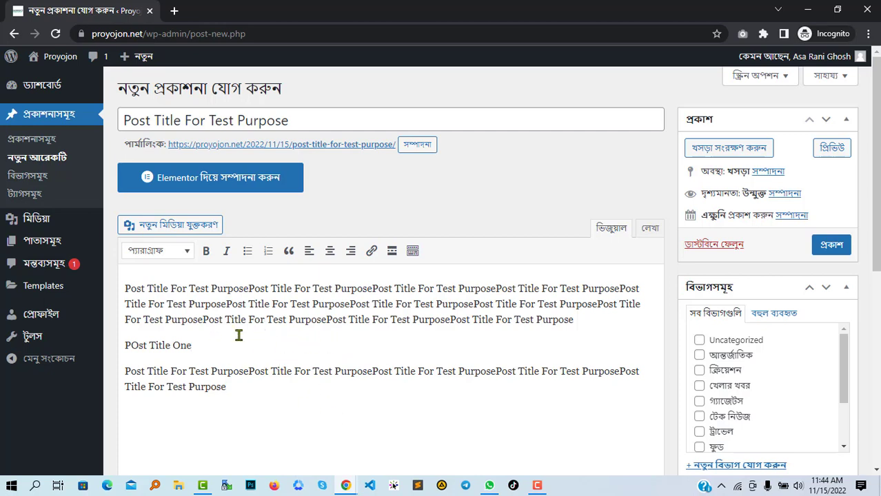
Step: Review the paragraph and heading formats available for the "POst Title One" line and compare the line with the post title
{"action": "left_click_drag", "start_coordinate": [220, 343], "coordinate": [118, 339]}
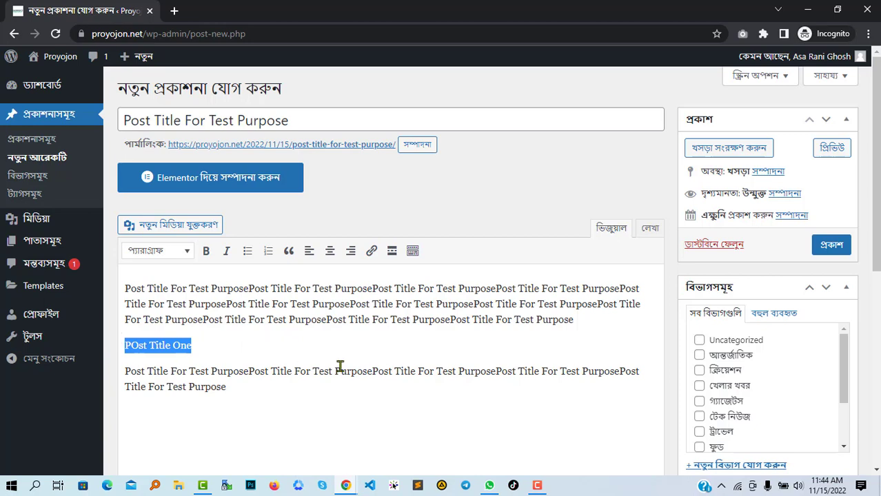
{"action": "left_click", "coordinate": [228, 395]}
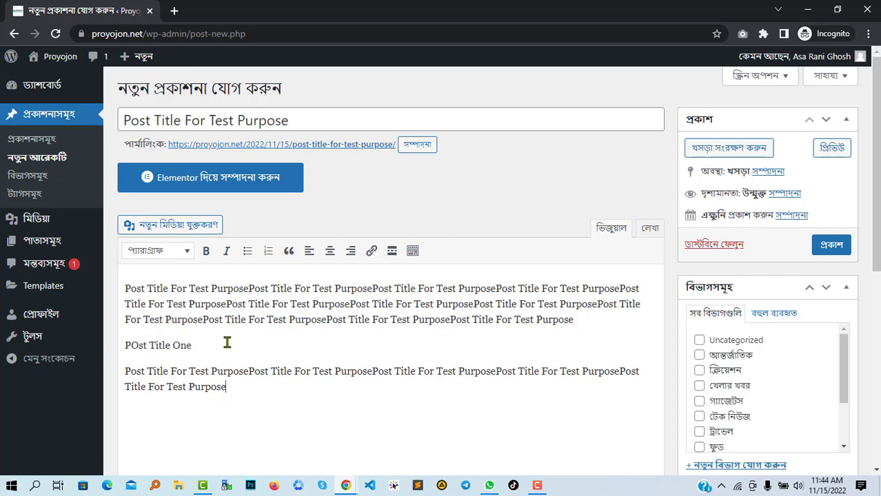
{"action": "left_click_drag", "start_coordinate": [226, 344], "coordinate": [85, 342]}
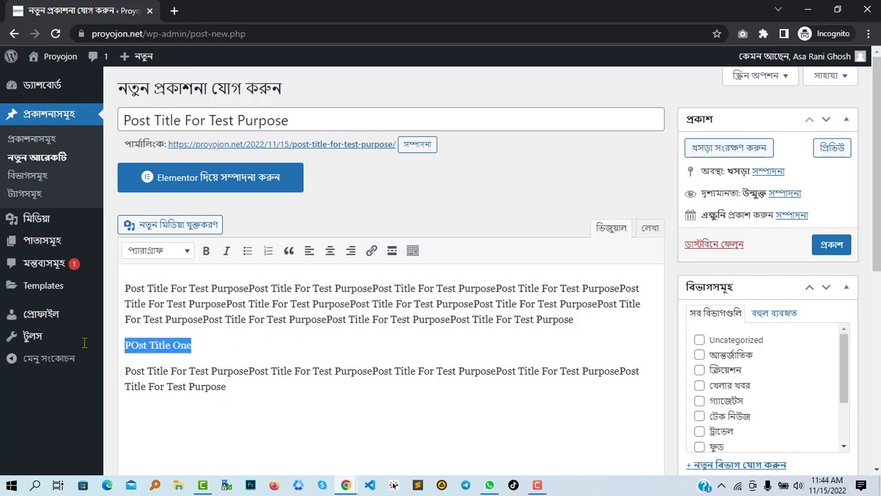
{"action": "left_click", "coordinate": [172, 345]}
{"action": "left_click_drag", "start_coordinate": [224, 346], "coordinate": [122, 345]}
{"action": "left_click", "coordinate": [188, 253]}
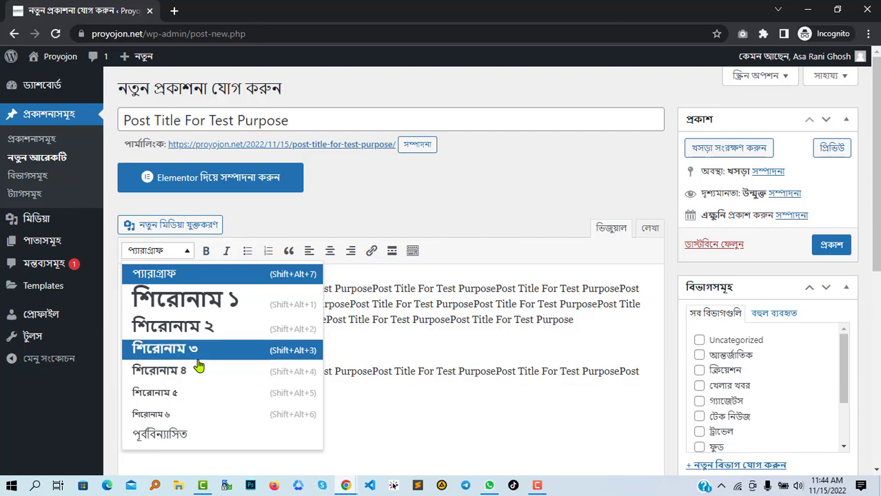
{"action": "scroll", "coordinate": [200, 365], "scroll_direction": "down", "scroll_amount": 1}
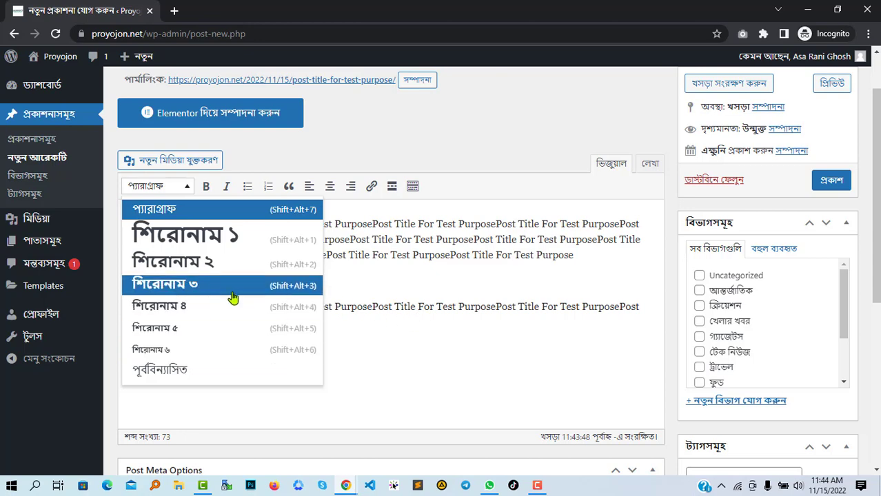
{"action": "scroll", "coordinate": [224, 298], "scroll_direction": "up", "scroll_amount": 1}
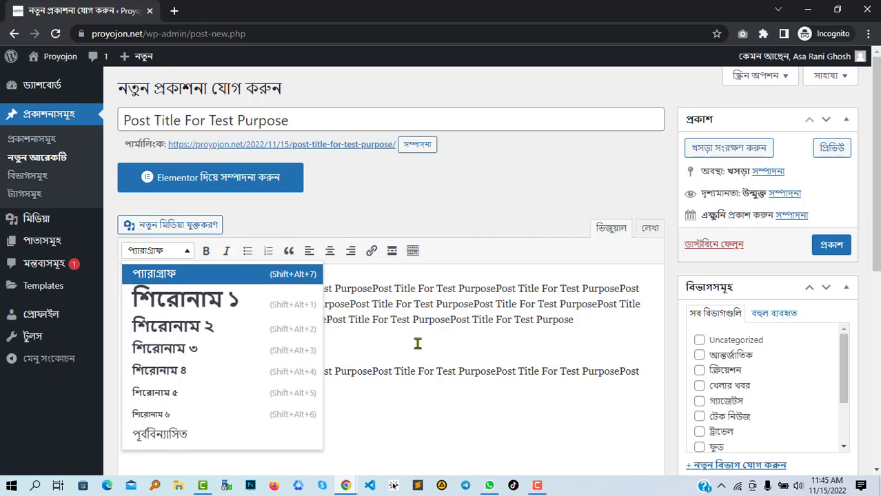
{"action": "left_click", "coordinate": [441, 348]}
{"action": "left_click", "coordinate": [474, 352]}
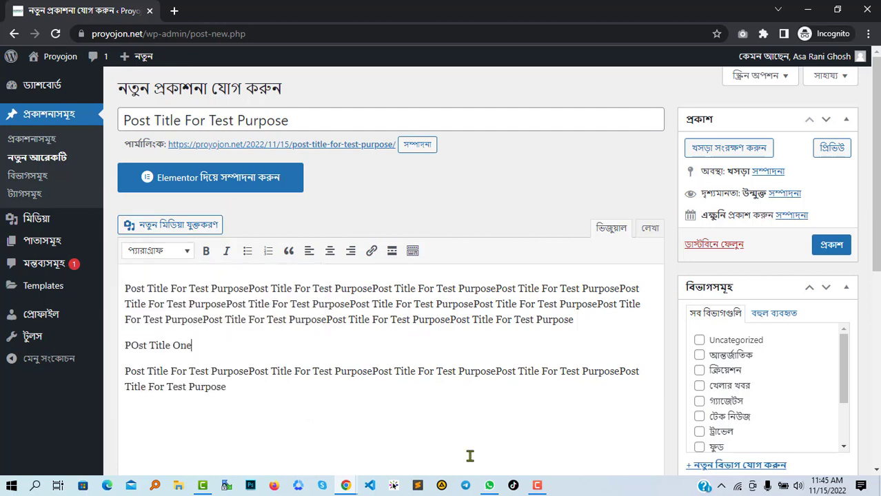
{"action": "triple_click", "coordinate": [316, 121]}
{"action": "left_click_drag", "start_coordinate": [317, 121], "coordinate": [356, 97]}
{"action": "left_click", "coordinate": [297, 119]}
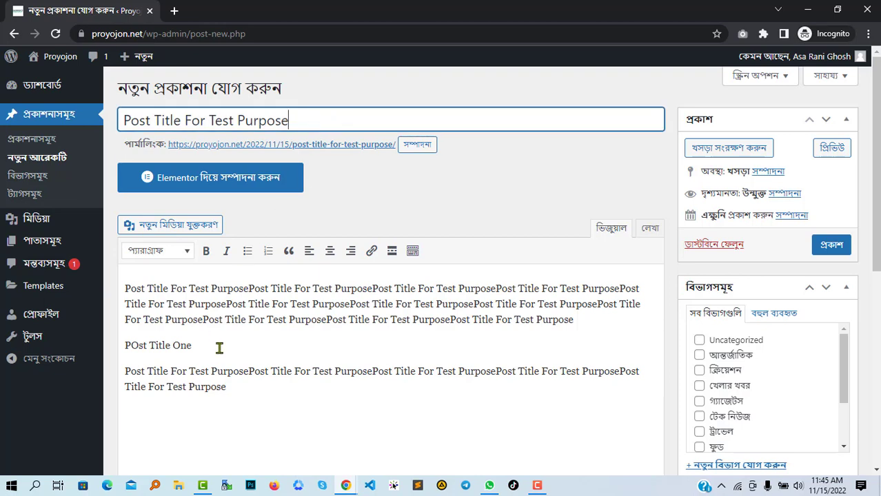
Step: Format the "POst Title One" line as a শিরোনাম ২ heading
{"action": "left_click_drag", "start_coordinate": [219, 348], "coordinate": [123, 348]}
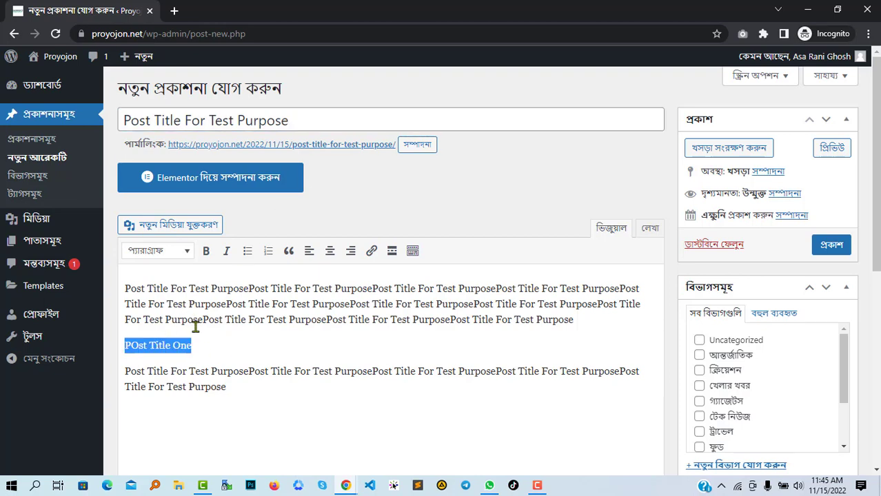
{"action": "left_click", "coordinate": [187, 254]}
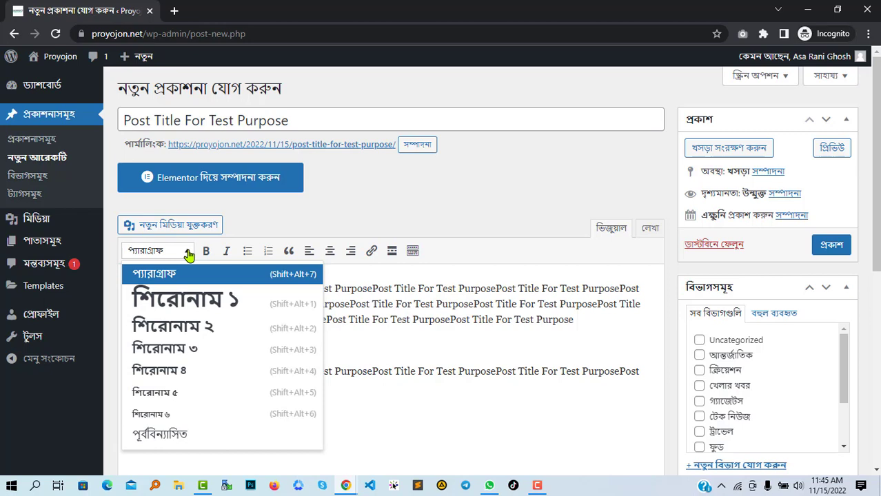
{"action": "left_click", "coordinate": [186, 337]}
{"action": "left_click", "coordinate": [378, 364]}
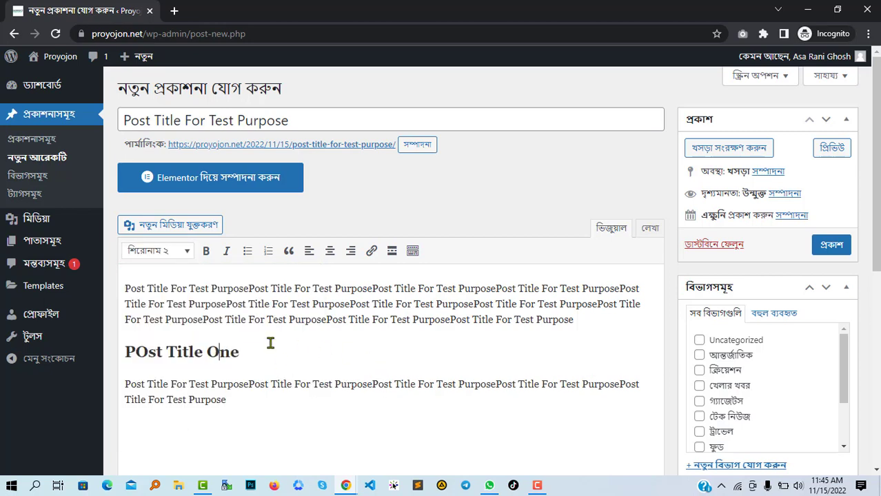
Step: Reformat the "POst Title One" line as a শিরোনাম ৩ heading and check its format against the paragraph above it
{"action": "left_click", "coordinate": [194, 353]}
{"action": "left_click", "coordinate": [207, 353]}
{"action": "left_click_drag", "start_coordinate": [287, 354], "coordinate": [122, 344]}
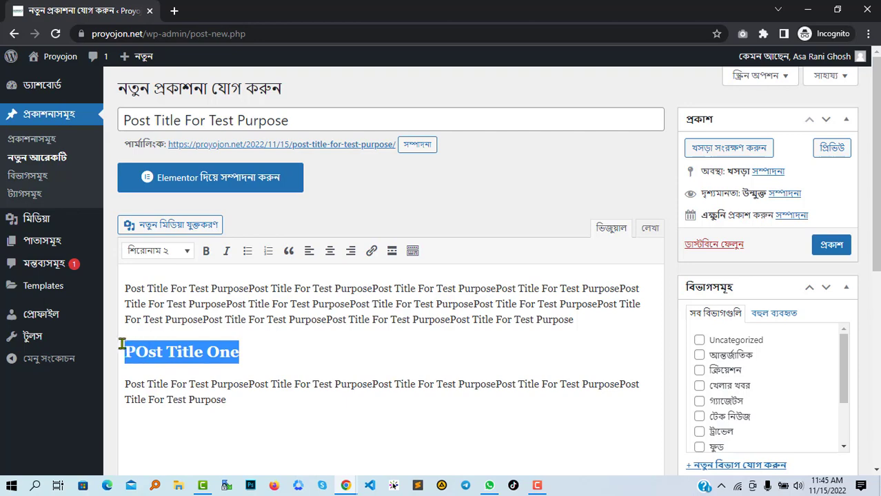
{"action": "left_click", "coordinate": [191, 251]}
{"action": "left_click", "coordinate": [185, 341]}
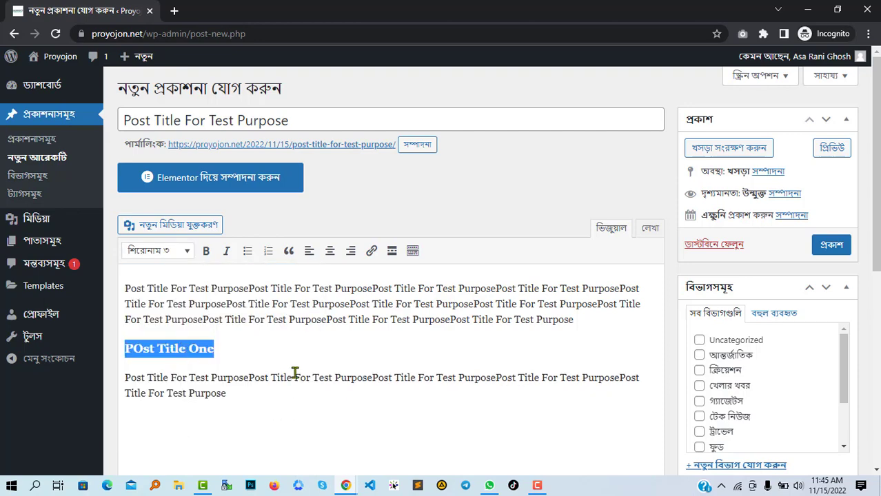
{"action": "left_click", "coordinate": [294, 373]}
{"action": "left_click", "coordinate": [180, 353]}
{"action": "left_click", "coordinate": [224, 302]}
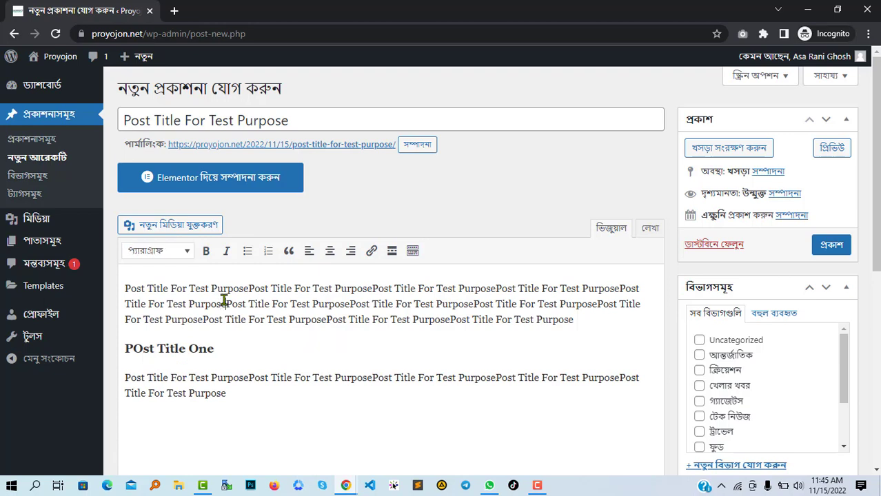
{"action": "left_click_drag", "start_coordinate": [169, 289], "coordinate": [449, 319]}
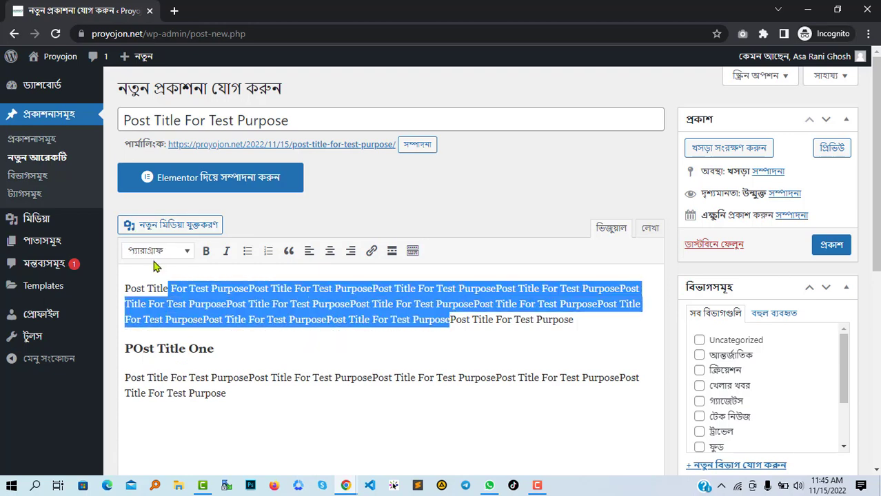
{"action": "left_click", "coordinate": [186, 346]}
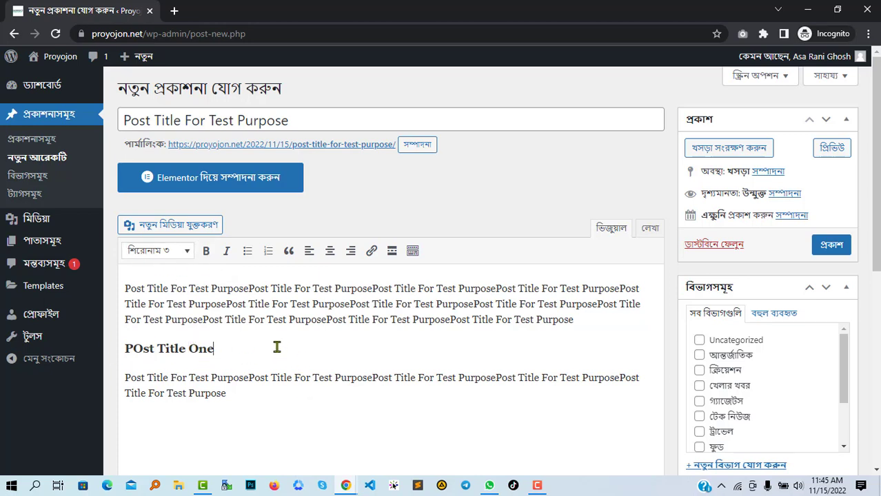
Step: Append three copies of the paragraph below "POst Title One" to its end and split it in half around a new "post subheading" line
{"action": "left_click_drag", "start_coordinate": [248, 393], "coordinate": [113, 373]}
{"action": "left_click", "coordinate": [254, 398]}
{"action": "left_click_drag", "start_coordinate": [254, 398], "coordinate": [118, 380]}
{"action": "key", "text": "ctrl+c"}
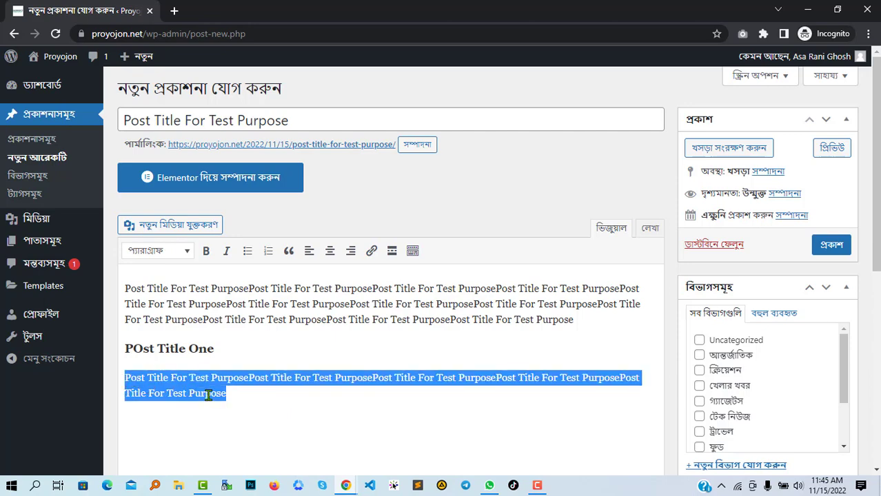
{"action": "left_click", "coordinate": [258, 394]}
{"action": "key", "text": "ctrl+v"}
{"action": "key", "text": "ctrl+v"}
{"action": "key", "text": "ctrl+v"}
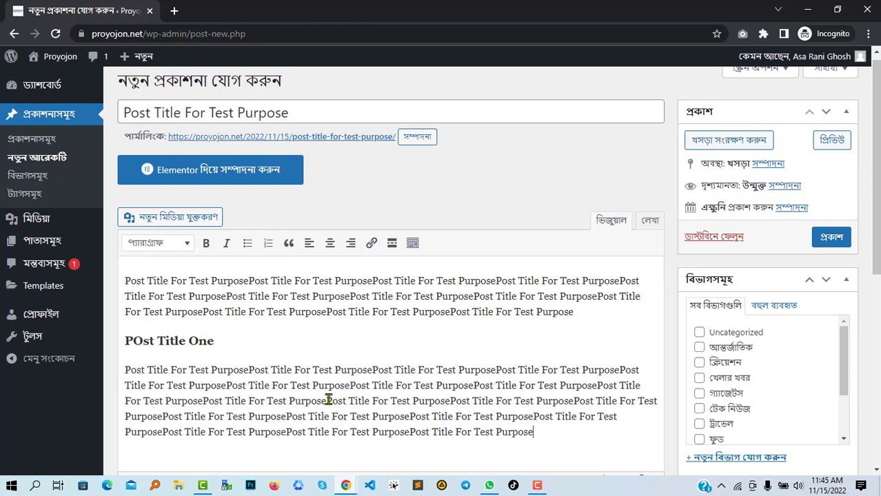
{"action": "key", "text": "Return"}
{"action": "key", "text": "Return"}
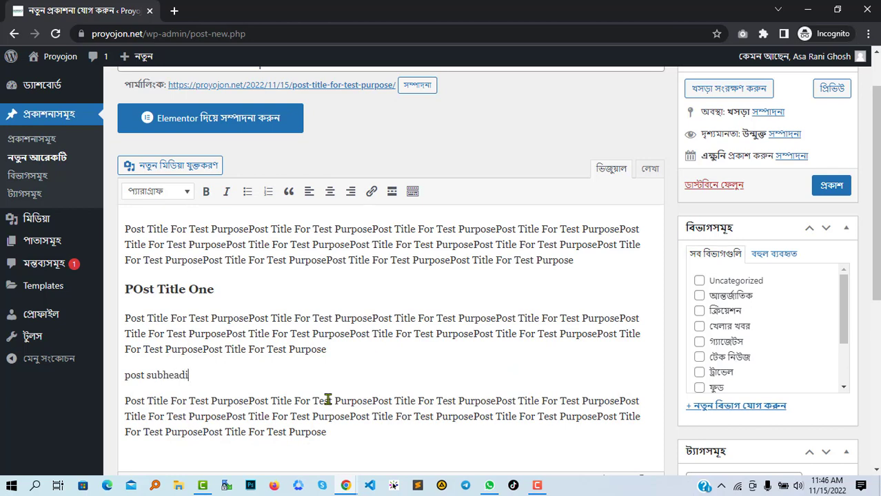
Step: Compare the format of the "POst Title One" heading with the "post subheading" line and the paragraphs around them
{"action": "left_click", "coordinate": [194, 295]}
{"action": "left_click_drag", "start_coordinate": [228, 374], "coordinate": [120, 362]}
{"action": "left_click", "coordinate": [270, 316]}
{"action": "left_click", "coordinate": [177, 285]}
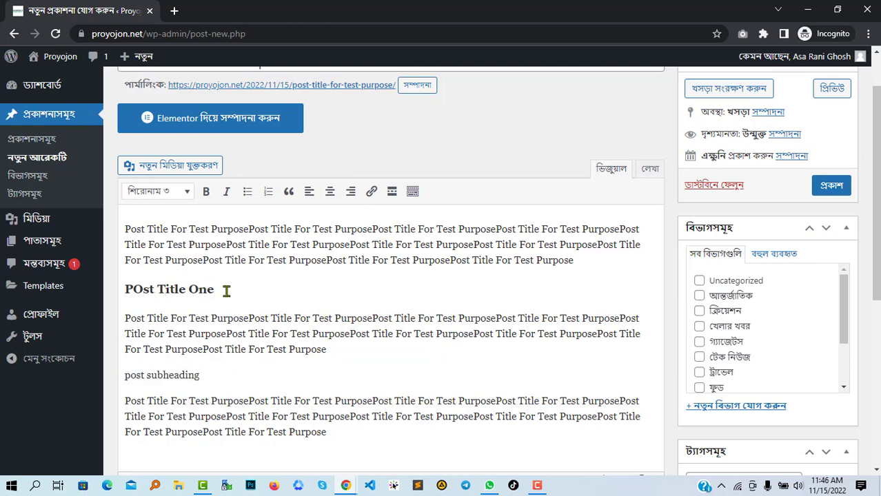
{"action": "left_click_drag", "start_coordinate": [243, 291], "coordinate": [122, 283]}
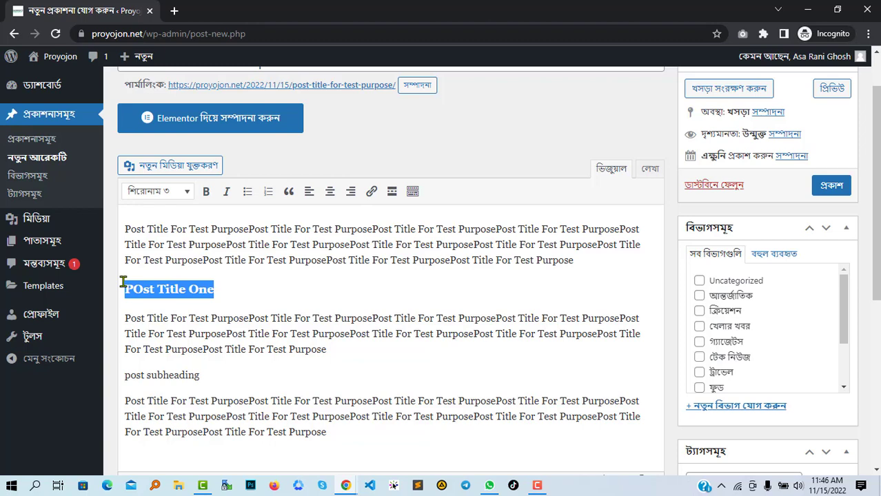
{"action": "left_click", "coordinate": [173, 290]}
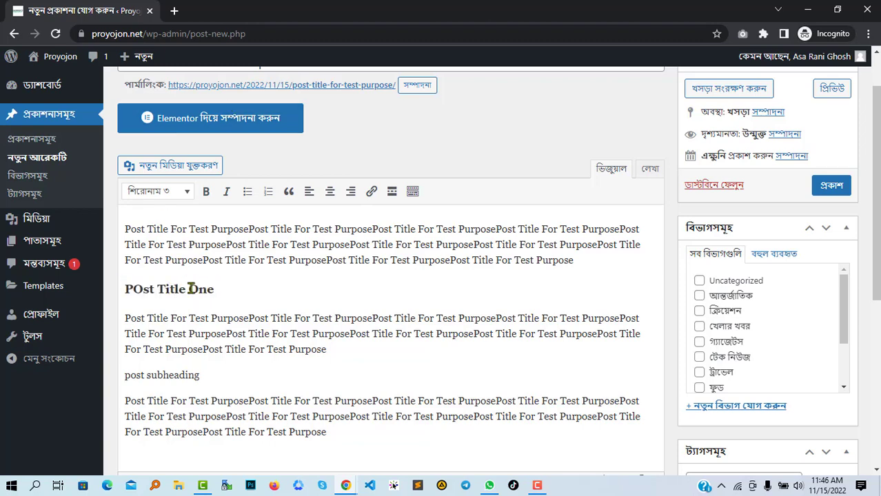
{"action": "left_click_drag", "start_coordinate": [214, 289], "coordinate": [129, 289]}
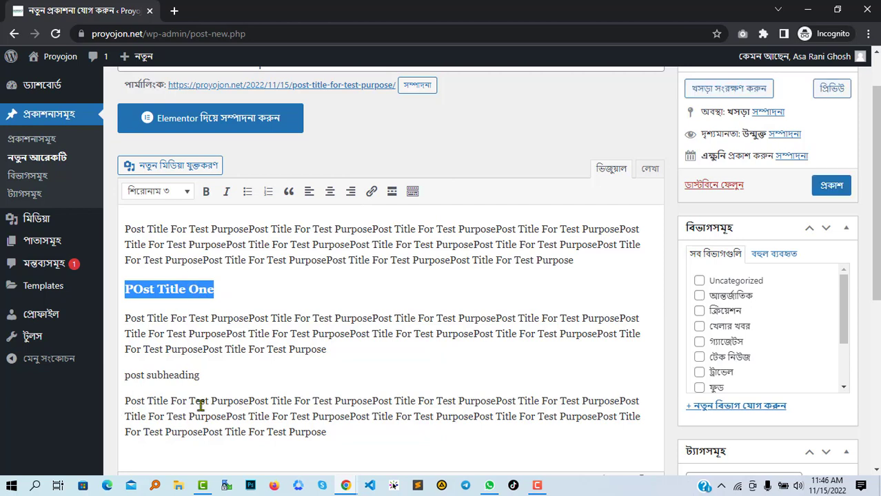
{"action": "left_click", "coordinate": [193, 346]}
{"action": "left_click_drag", "start_coordinate": [178, 298], "coordinate": [177, 298]}
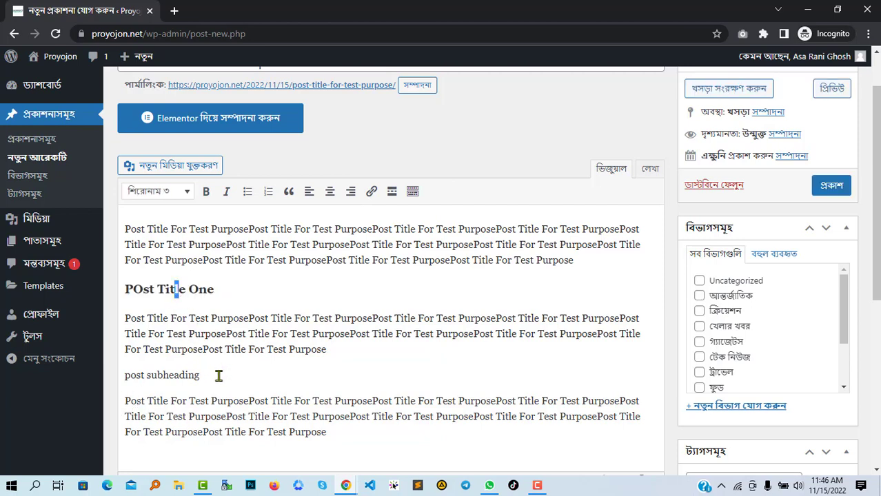
Step: Format the "post subheading" line as a শিরোনাম ৪ heading and compare it with the heading above
{"action": "left_click", "coordinate": [224, 378]}
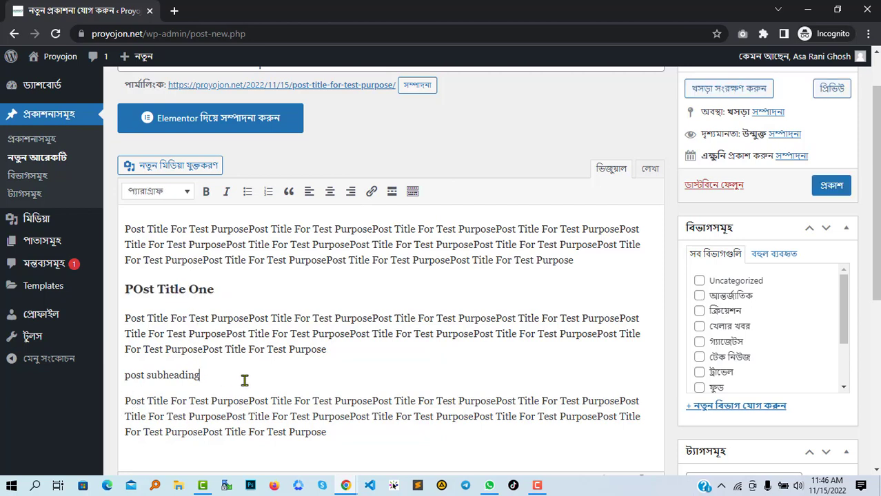
{"action": "left_click", "coordinate": [186, 193]}
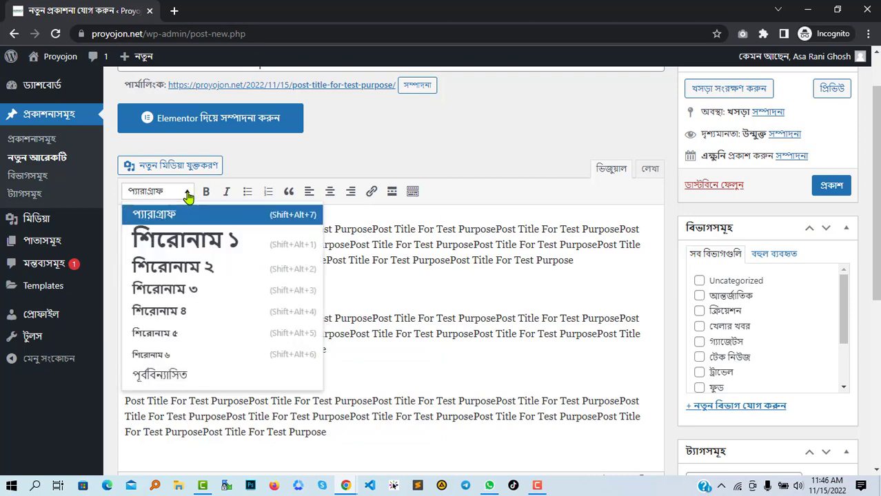
{"action": "left_click", "coordinate": [182, 319]}
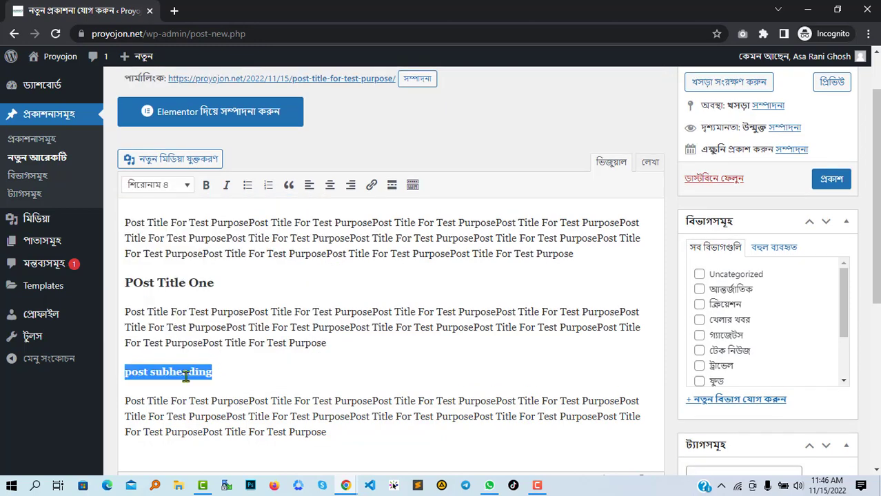
{"action": "left_click", "coordinate": [199, 287]}
{"action": "left_click", "coordinate": [252, 351]}
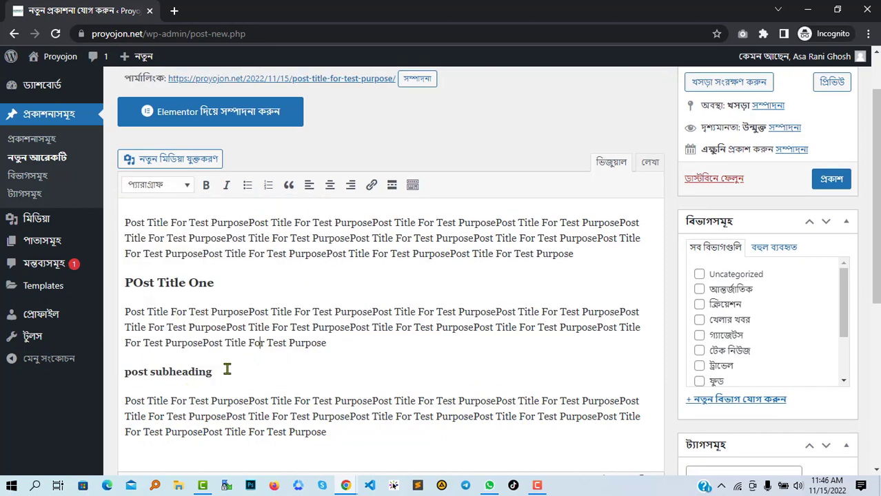
{"action": "left_click", "coordinate": [158, 283]}
{"action": "left_click", "coordinate": [204, 380]}
{"action": "left_click", "coordinate": [196, 373]}
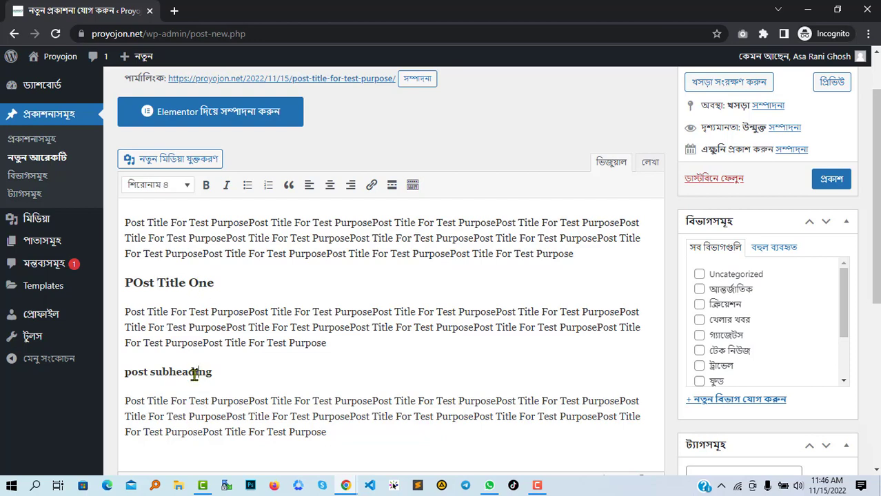
Step: Change the "POst Title One" heading to the শিরোনাম ২ format
{"action": "left_click", "coordinate": [190, 284]}
{"action": "left_click", "coordinate": [211, 284]}
{"action": "left_click_drag", "start_coordinate": [254, 280], "coordinate": [113, 281]}
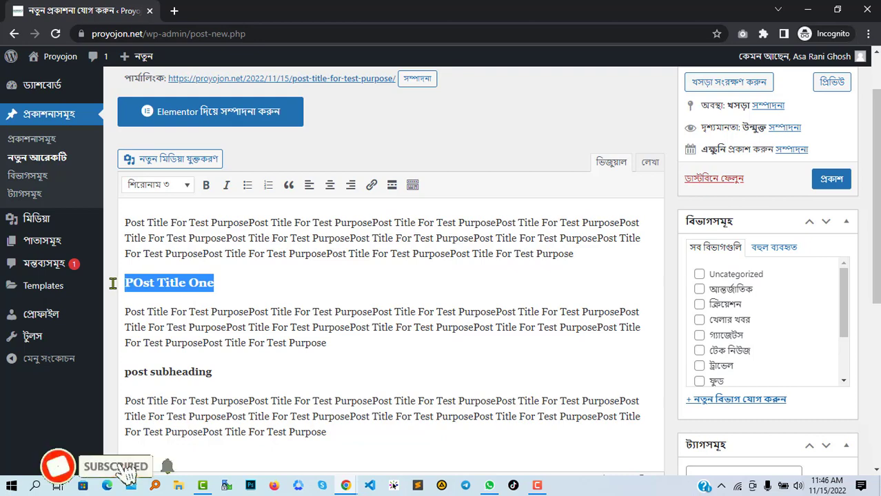
{"action": "left_click", "coordinate": [186, 187]}
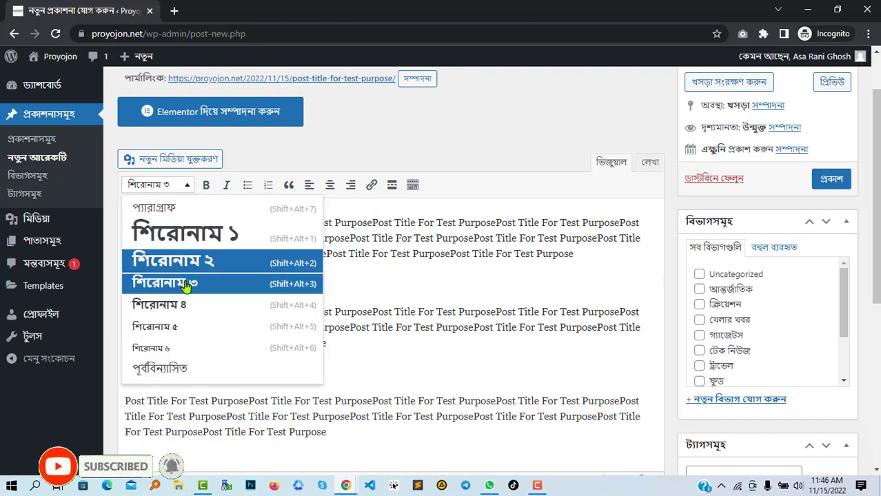
{"action": "left_click", "coordinate": [193, 265]}
{"action": "left_click", "coordinate": [216, 286]}
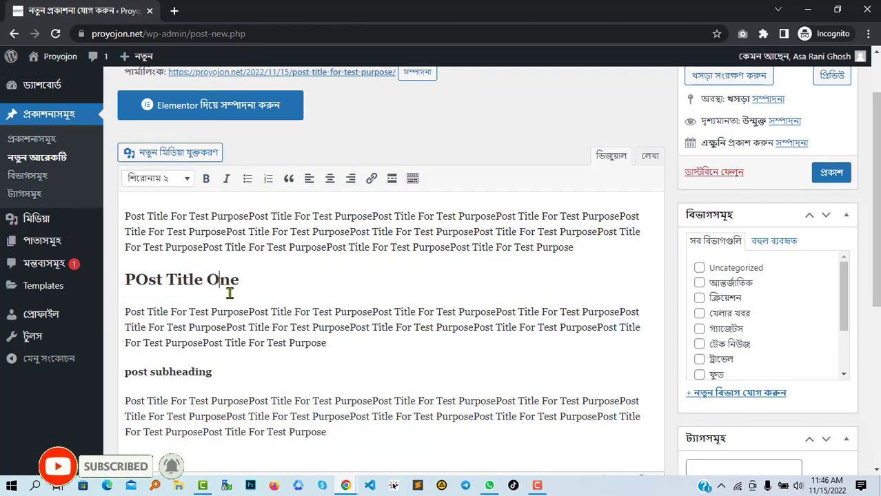
Step: Change the "post subheading" line to the শিরোনাম ৩ heading format
{"action": "left_click", "coordinate": [152, 373]}
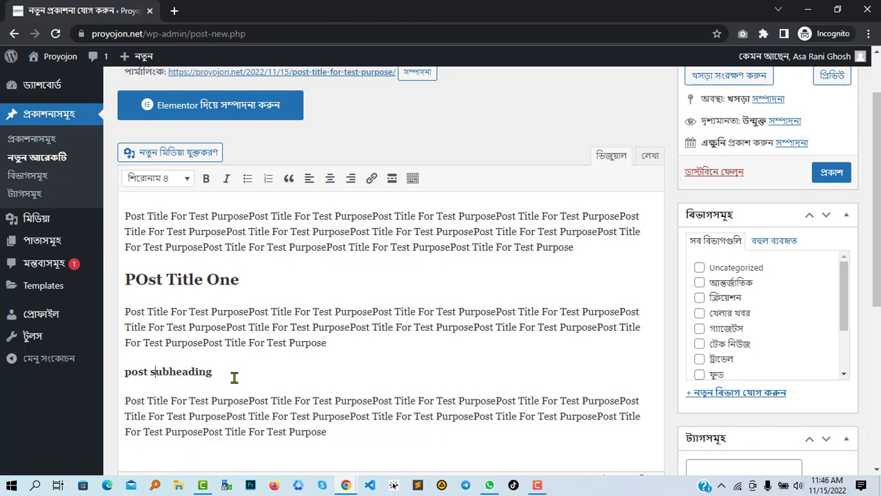
{"action": "left_click_drag", "start_coordinate": [232, 373], "coordinate": [118, 372]}
{"action": "left_click", "coordinate": [183, 180]}
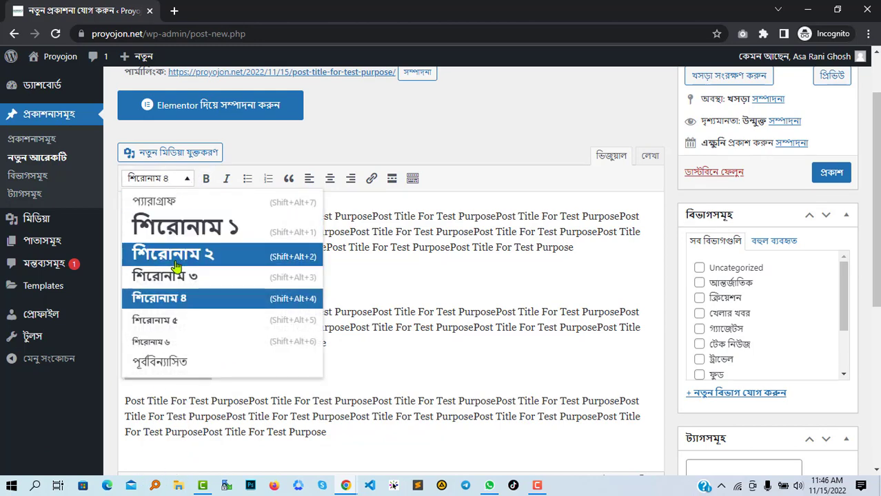
{"action": "left_click", "coordinate": [177, 280]}
{"action": "left_click", "coordinate": [192, 279]}
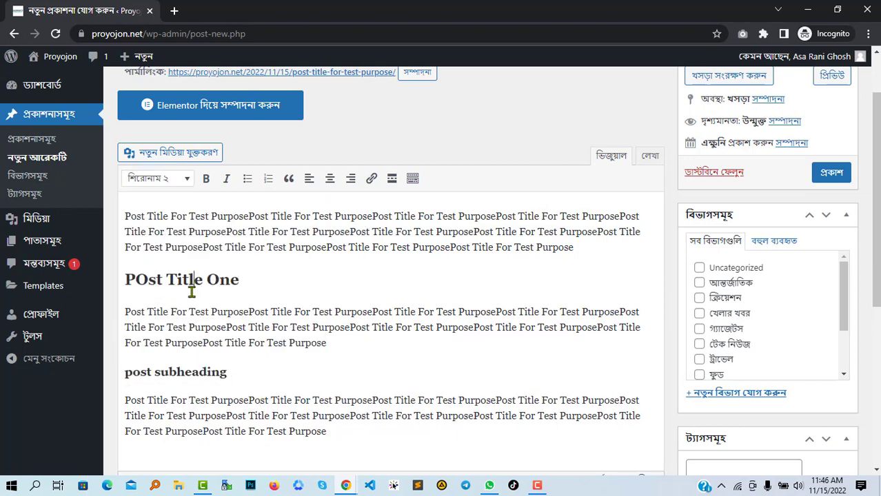
Step: Examine the heading levels used for "POst Title One" and "post subheading" and the text below them
{"action": "left_click", "coordinate": [183, 373]}
{"action": "double_click", "coordinate": [182, 373]}
{"action": "left_click", "coordinate": [183, 373]}
{"action": "left_click", "coordinate": [220, 279]}
{"action": "left_click", "coordinate": [193, 372]}
{"action": "left_click", "coordinate": [263, 431]}
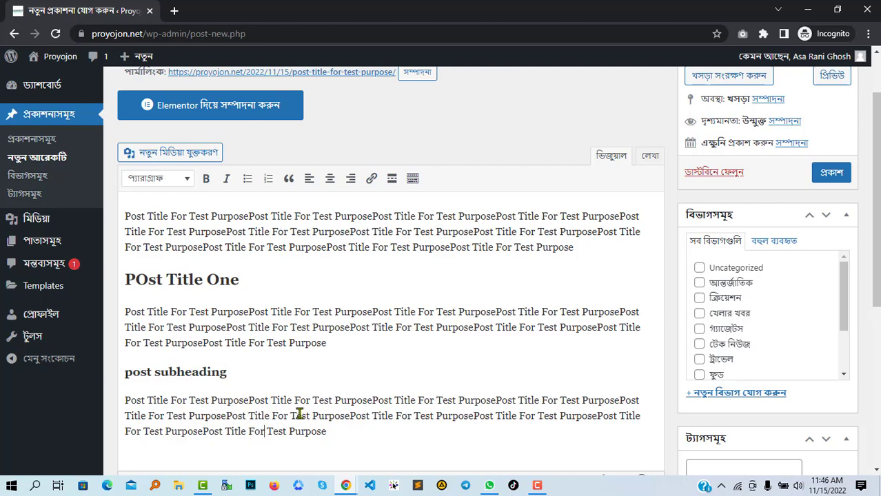
{"action": "left_click", "coordinate": [182, 285]}
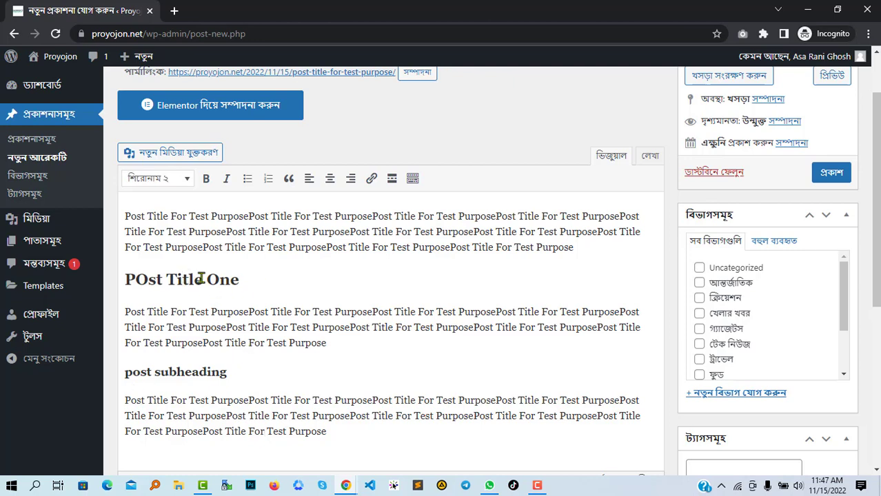
{"action": "left_click_drag", "start_coordinate": [270, 271], "coordinate": [118, 278]}
{"action": "left_click", "coordinate": [305, 338]}
{"action": "left_click", "coordinate": [202, 281]}
Step: Set the "POst Title One" heading back to the শিরোনাম ৩ format
{"action": "left_click_drag", "start_coordinate": [283, 279], "coordinate": [125, 279]}
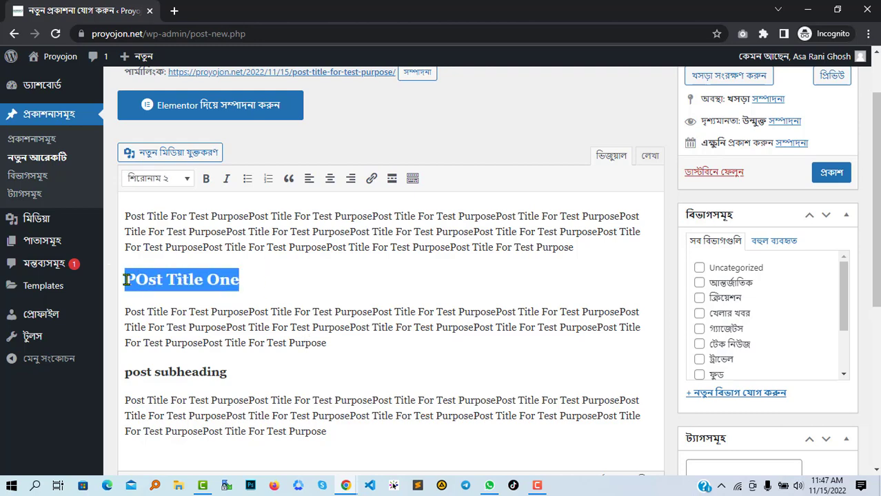
{"action": "left_click", "coordinate": [191, 185]}
{"action": "left_click", "coordinate": [184, 284]}
{"action": "left_click", "coordinate": [234, 305]}
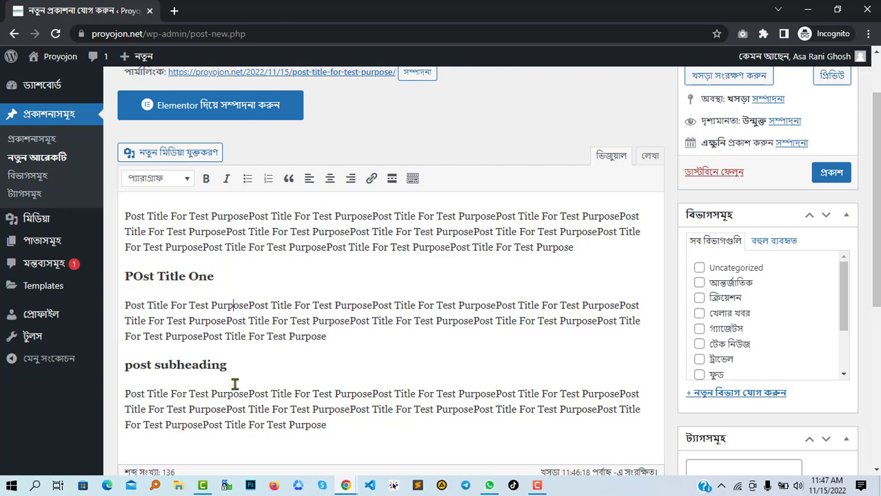
Step: Check that the subheading's format matches the heading above it and review the surrounding paragraphs
{"action": "triple_click", "coordinate": [233, 363]}
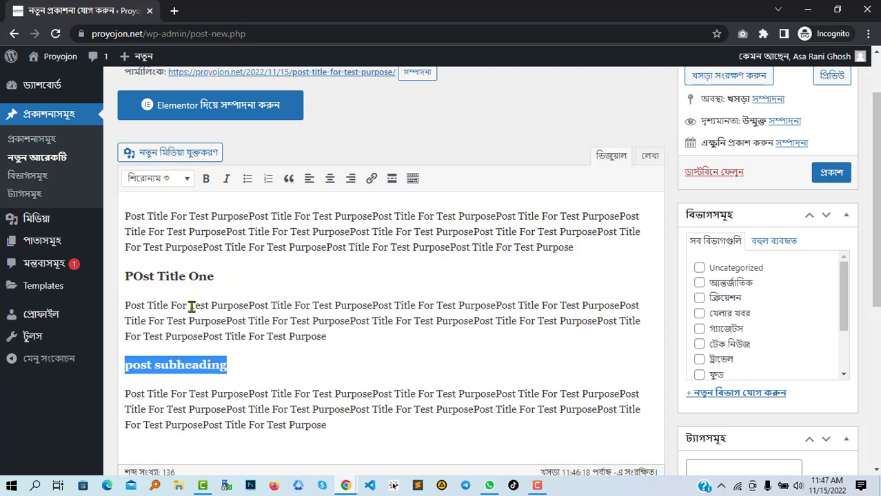
{"action": "left_click", "coordinate": [195, 359]}
{"action": "left_click", "coordinate": [207, 389]}
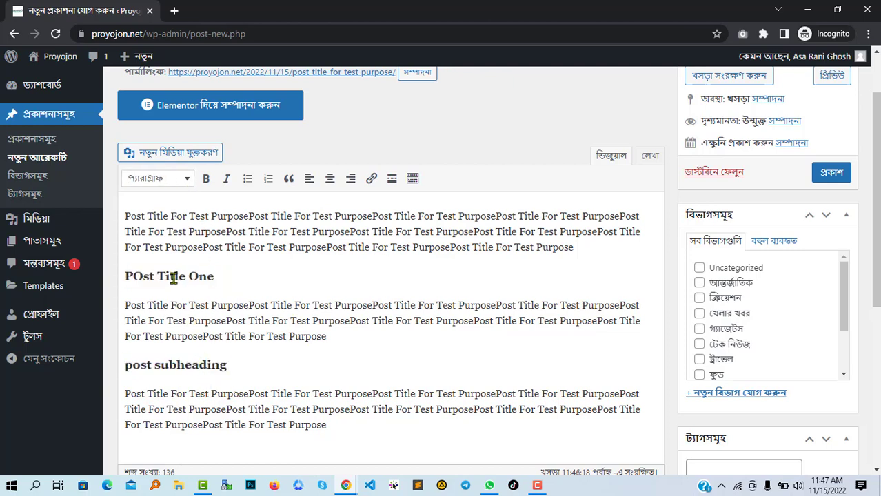
{"action": "left_click", "coordinate": [207, 295]}
{"action": "left_click", "coordinate": [291, 448]}
{"action": "left_click", "coordinate": [201, 369]}
{"action": "left_click", "coordinate": [279, 423]}
Step: Add a new line reading "list item" below the last paragraph of the post
{"action": "left_click", "coordinate": [340, 428]}
{"action": "key", "text": "Return"}
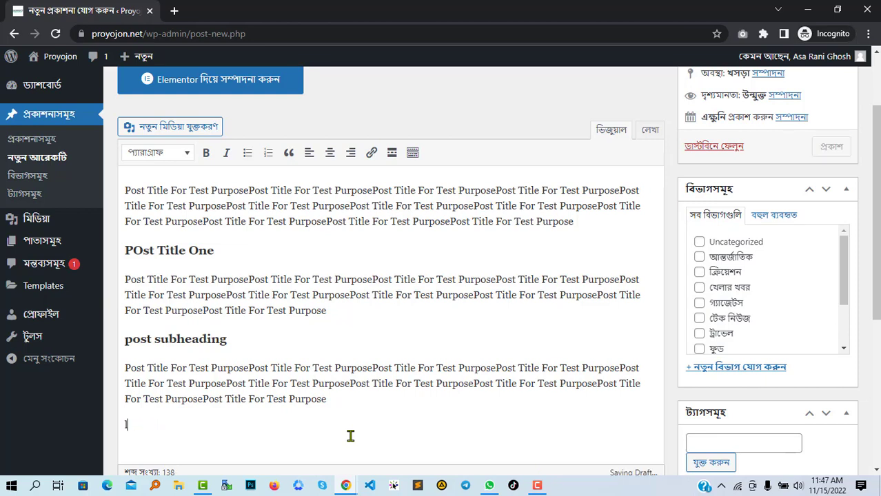
{"action": "type", "text": "list item"}
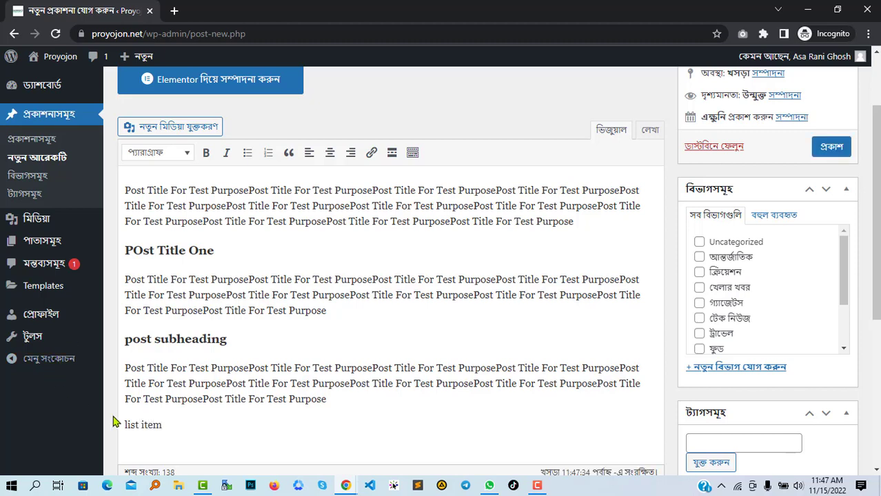
Step: Copy the "list item" line and paste it on four new lines below, making five in total
{"action": "left_click_drag", "start_coordinate": [181, 424], "coordinate": [115, 424]}
{"action": "key", "text": "ctrl+c"}
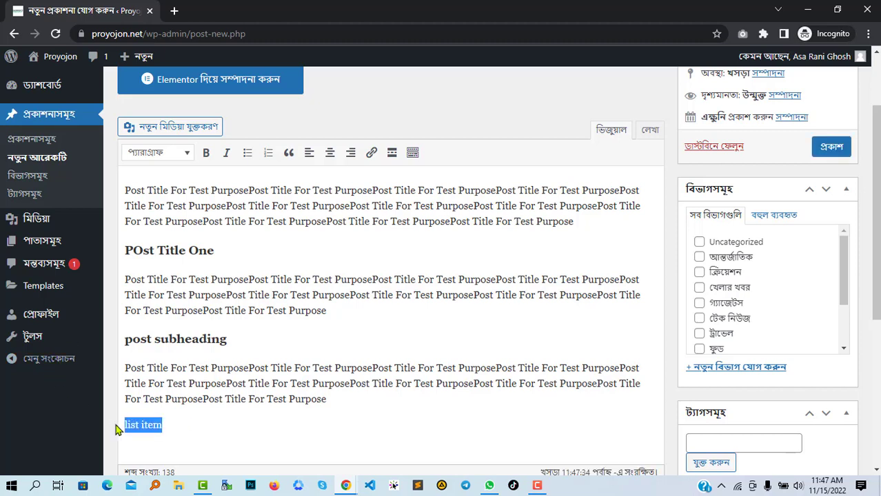
{"action": "left_click", "coordinate": [183, 428]}
{"action": "key", "text": "Return"}
{"action": "key", "text": "ctrl+v"}
{"action": "key", "text": "Return"}
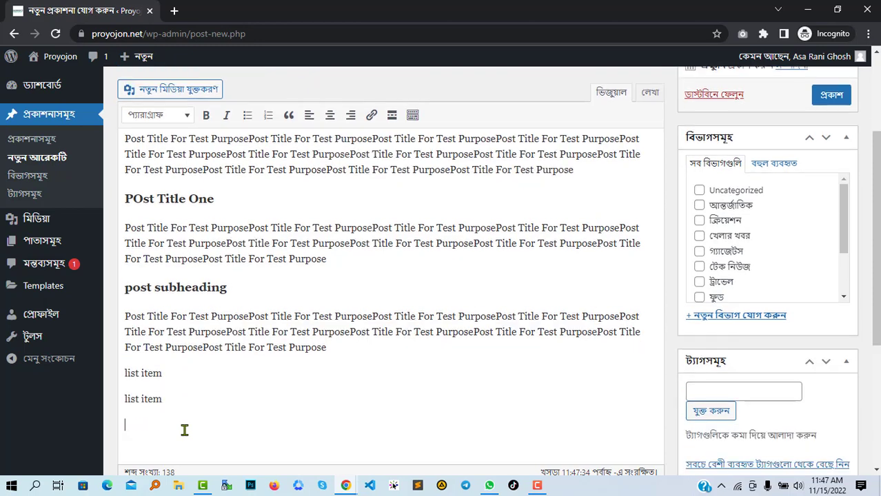
{"action": "key", "text": "ctrl+v"}
{"action": "key", "text": "Return"}
{"action": "key", "text": "ctrl+v"}
{"action": "key", "text": "Return"}
{"action": "key", "text": "ctrl+v"}
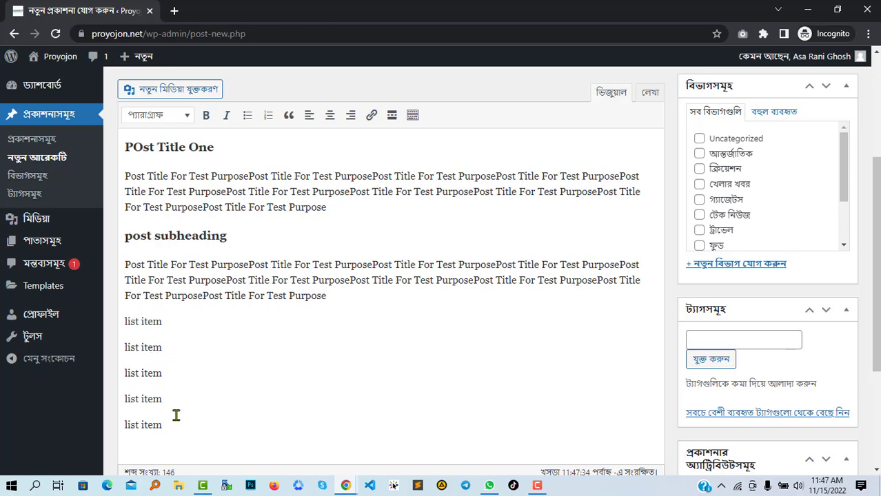
Step: Format the five "list item" lines below the last paragraph as a numbered list
{"action": "left_click_drag", "start_coordinate": [176, 416], "coordinate": [117, 321]}
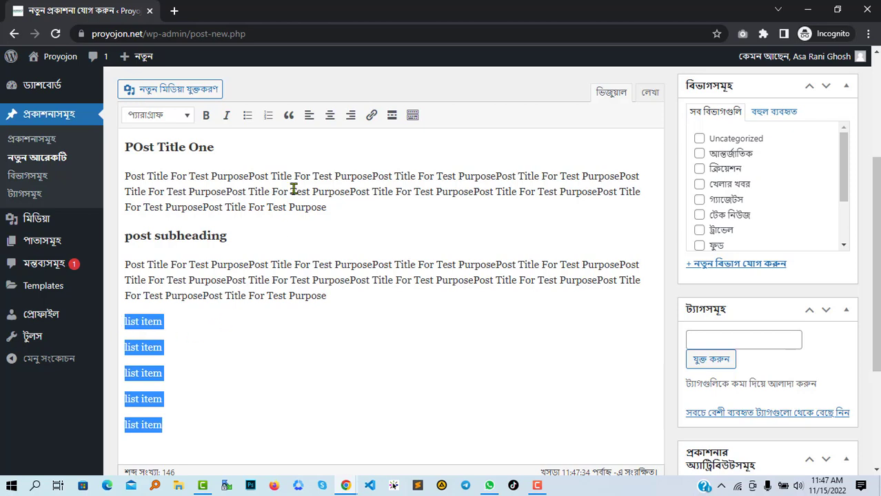
{"action": "left_click", "coordinate": [269, 119]}
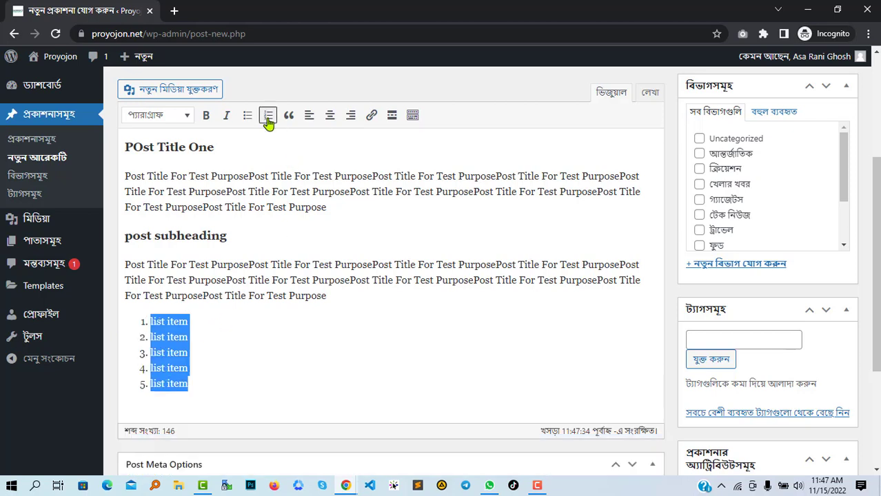
{"action": "left_click", "coordinate": [252, 382]}
{"action": "left_click_drag", "start_coordinate": [142, 320], "coordinate": [155, 360]}
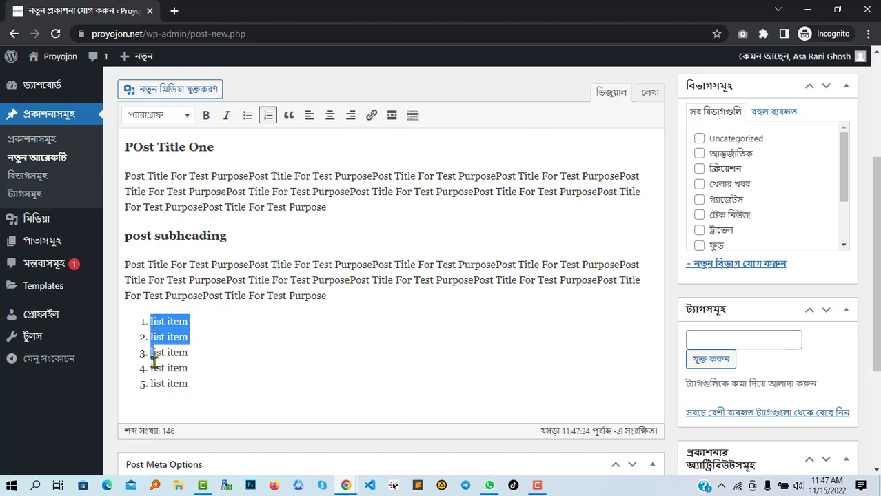
{"action": "left_click", "coordinate": [157, 388]}
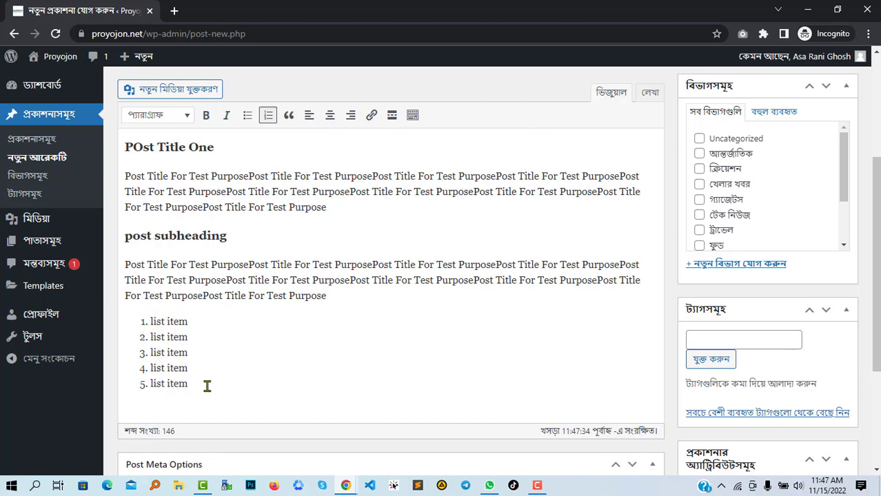
Step: Add two more "list item" entries at the end of the list
{"action": "key", "text": "Return"}
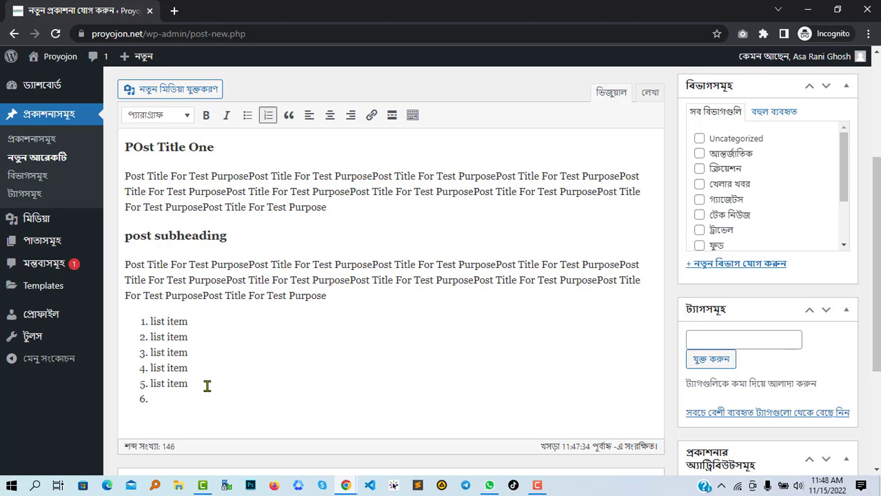
{"action": "key", "text": "ctrl+v"}
{"action": "key", "text": "Return"}
{"action": "key", "text": "ctrl+v"}
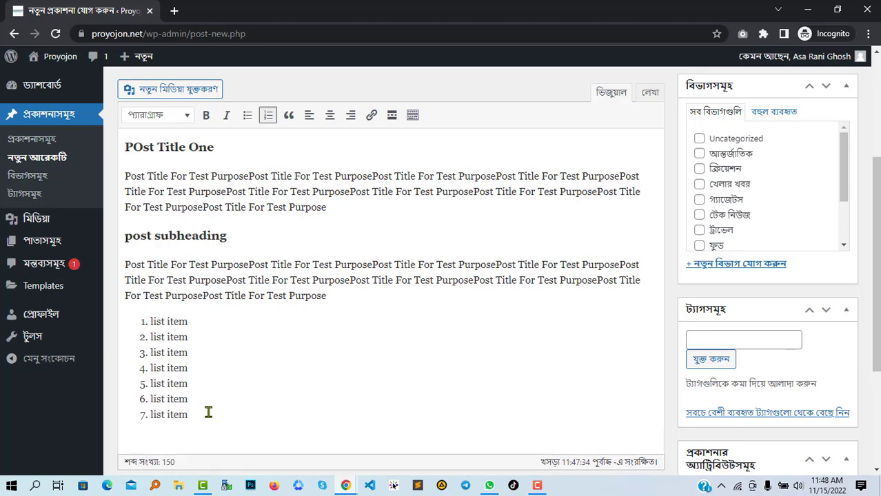
Step: Change all seven "list item" entries to a bulleted list
{"action": "left_click_drag", "start_coordinate": [208, 412], "coordinate": [150, 328]}
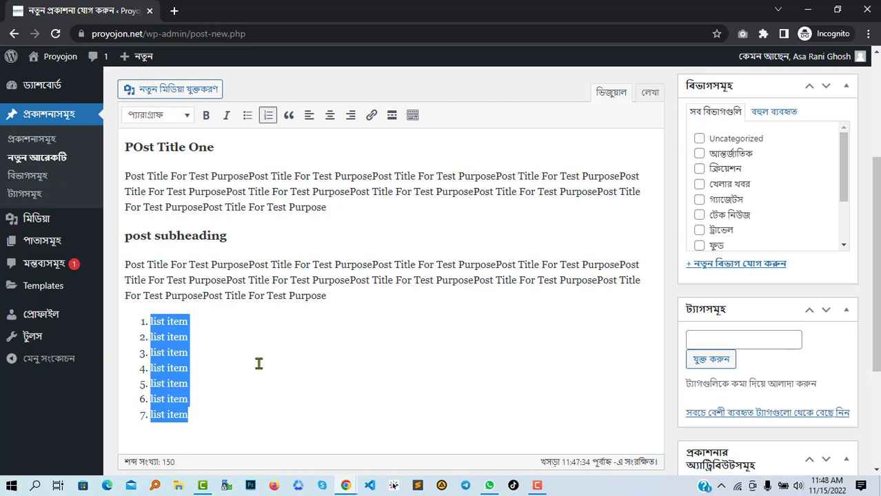
{"action": "left_click", "coordinate": [173, 326]}
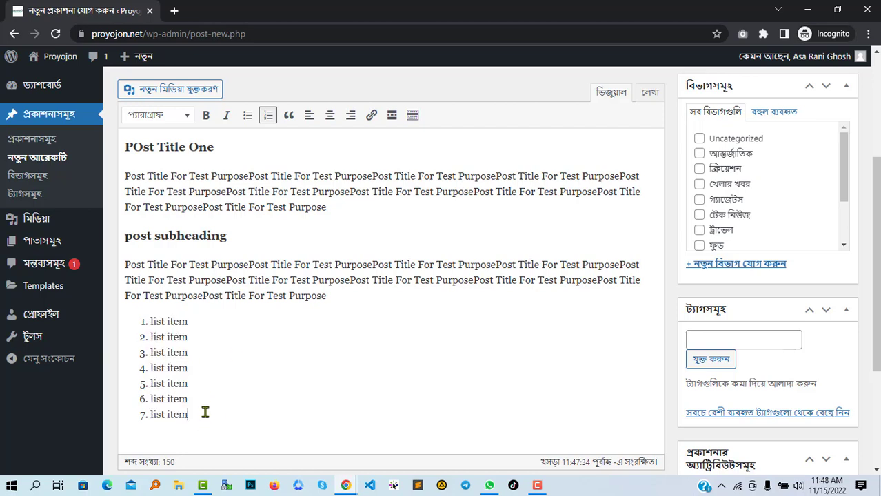
{"action": "left_click_drag", "start_coordinate": [204, 412], "coordinate": [138, 321]}
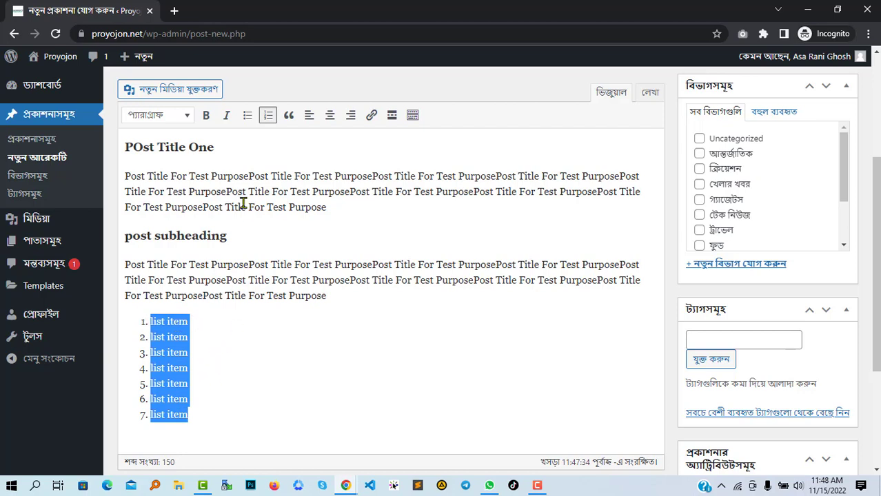
{"action": "left_click", "coordinate": [247, 116]}
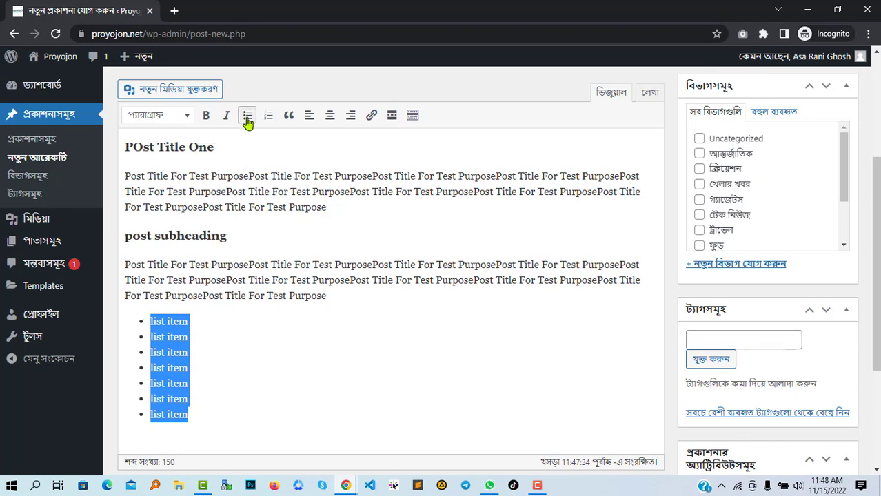
{"action": "left_click", "coordinate": [164, 352]}
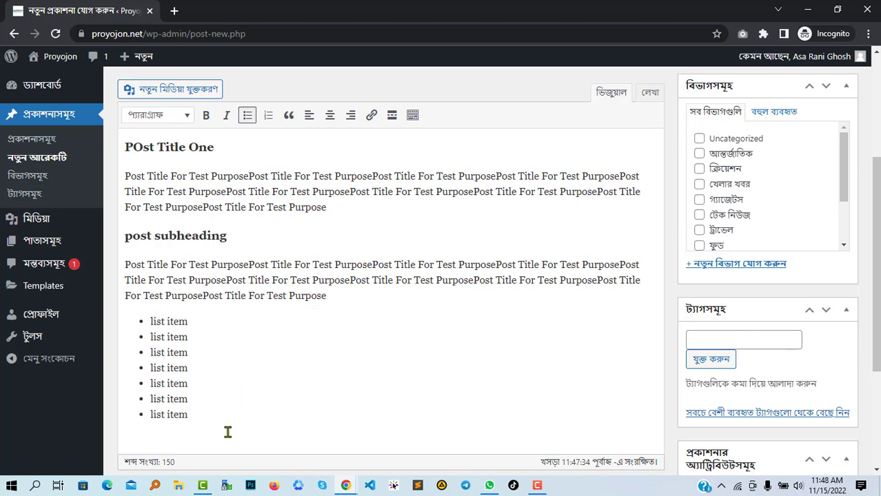
Step: Copy the bulleted list, add a "Number list" line below it, and paste the copied items under that line
{"action": "left_click", "coordinate": [244, 353]}
{"action": "left_click_drag", "start_coordinate": [216, 416], "coordinate": [147, 321]}
{"action": "key", "text": "ctrl+c"}
{"action": "left_click", "coordinate": [224, 413]}
{"action": "key", "text": "Return"}
{"action": "key", "text": "Return"}
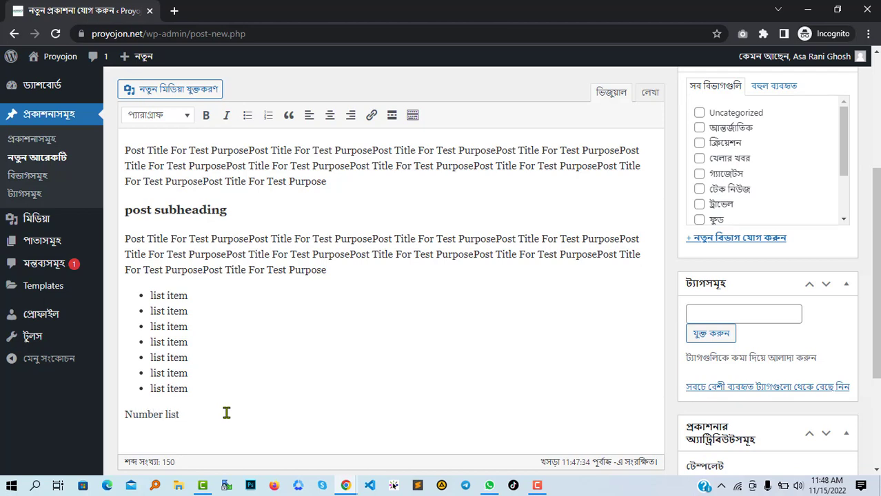
{"action": "key", "text": "Return"}
{"action": "key", "text": "ctrl+v"}
Step: Convert the pasted items under "Number list" to a numbered list
{"action": "left_click_drag", "start_coordinate": [201, 434], "coordinate": [146, 342]}
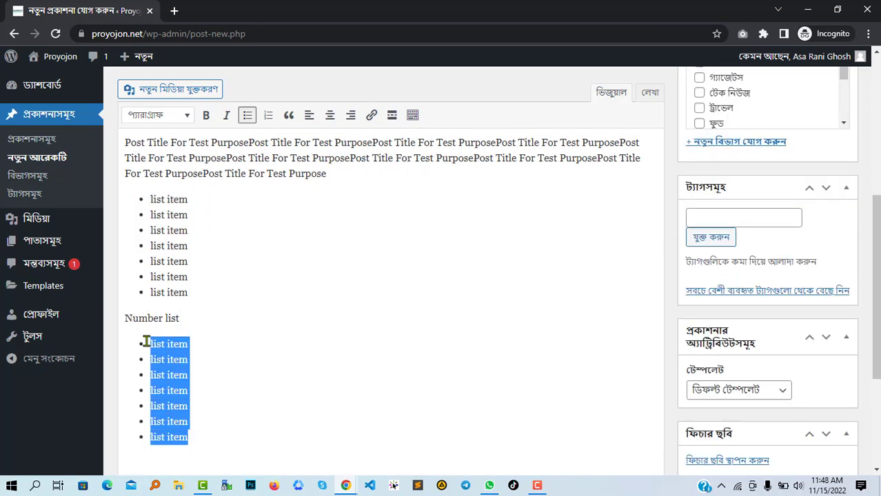
{"action": "left_click", "coordinate": [268, 115]}
{"action": "left_click", "coordinate": [253, 438]}
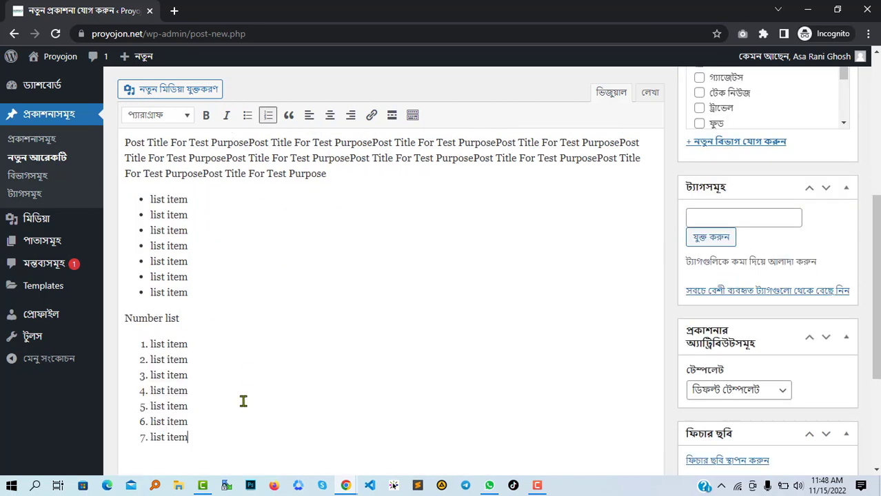
Step: Add a "Bullet List" line between the last body paragraph and the bulleted list
{"action": "left_click", "coordinate": [351, 172]}
{"action": "key", "text": "Return"}
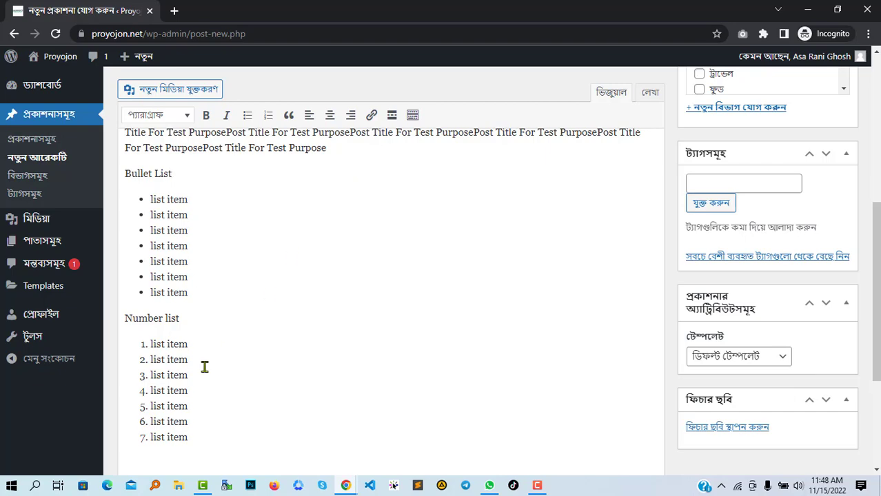
{"action": "left_click", "coordinate": [188, 261]}
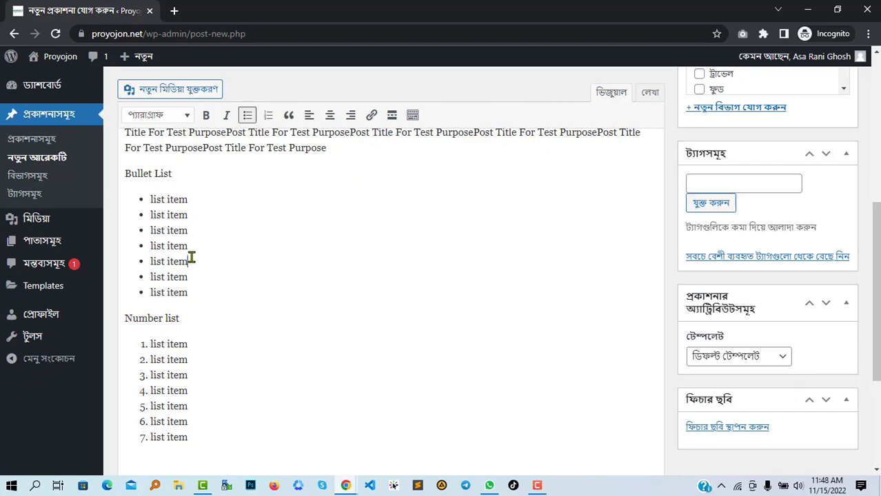
{"action": "left_click", "coordinate": [161, 369]}
Step: Make the second "Test Purpose" in the first line of the paragraph under "post subheading" bold
{"action": "scroll", "coordinate": [214, 423], "scroll_direction": "up", "scroll_amount": 4}
{"action": "scroll", "coordinate": [220, 423], "scroll_direction": "down", "scroll_amount": 7}
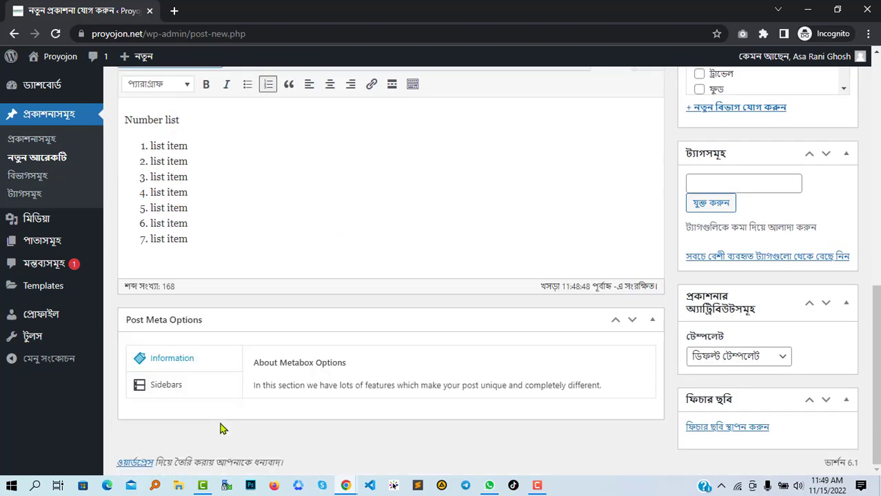
{"action": "scroll", "coordinate": [220, 423], "scroll_direction": "up", "scroll_amount": 5}
{"action": "scroll", "coordinate": [222, 428], "scroll_direction": "down", "scroll_amount": 1}
{"action": "scroll", "coordinate": [223, 427], "scroll_direction": "up", "scroll_amount": 1}
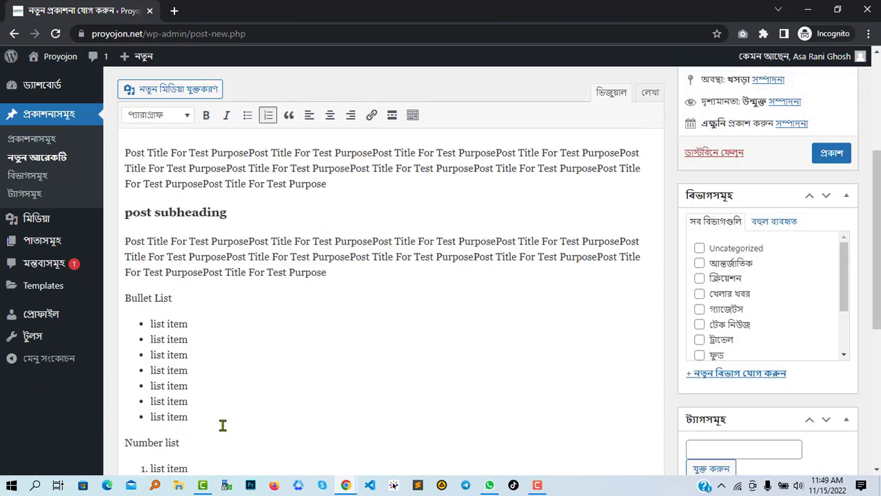
{"action": "left_click_drag", "start_coordinate": [336, 241], "coordinate": [378, 238]}
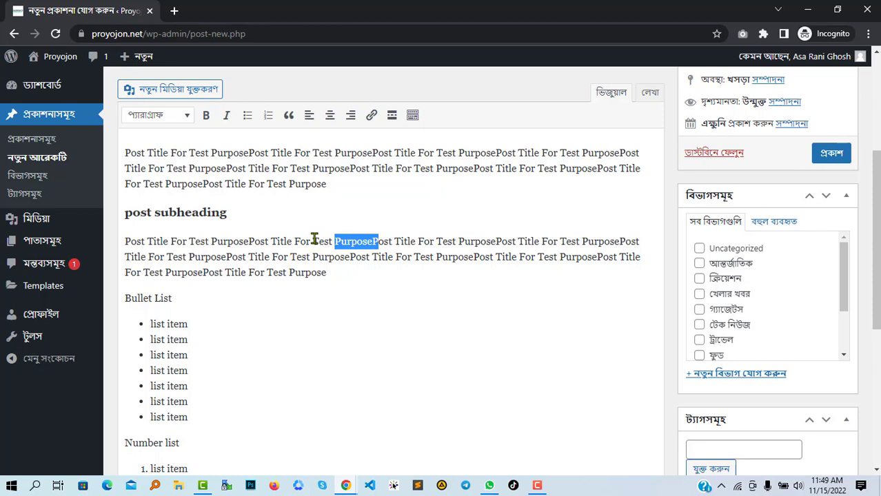
{"action": "left_click_drag", "start_coordinate": [314, 239], "coordinate": [372, 241]}
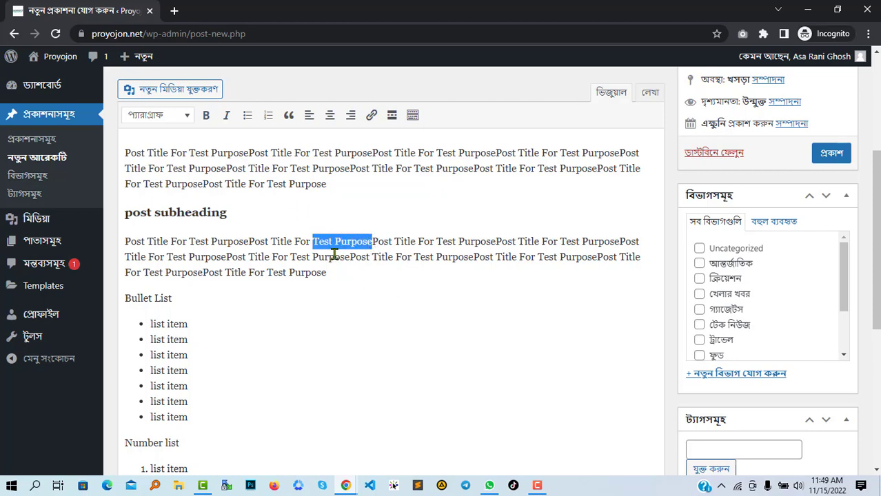
{"action": "left_click", "coordinate": [206, 115]}
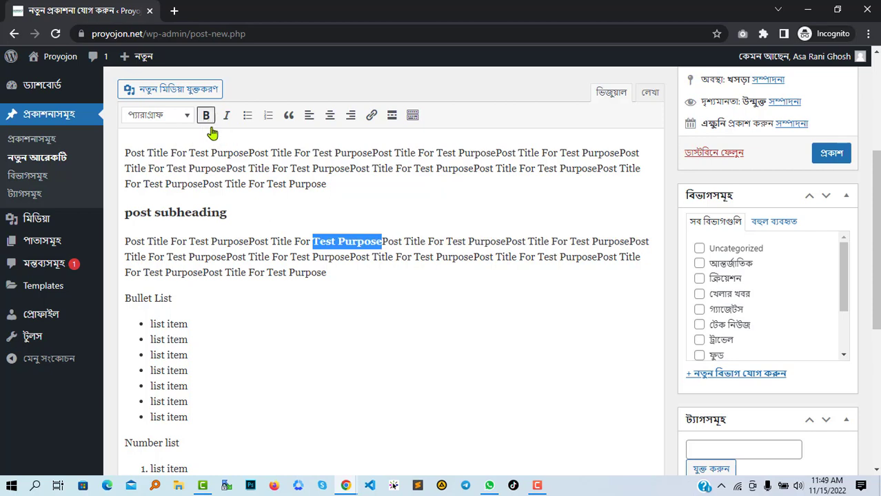
{"action": "left_click", "coordinate": [364, 286]}
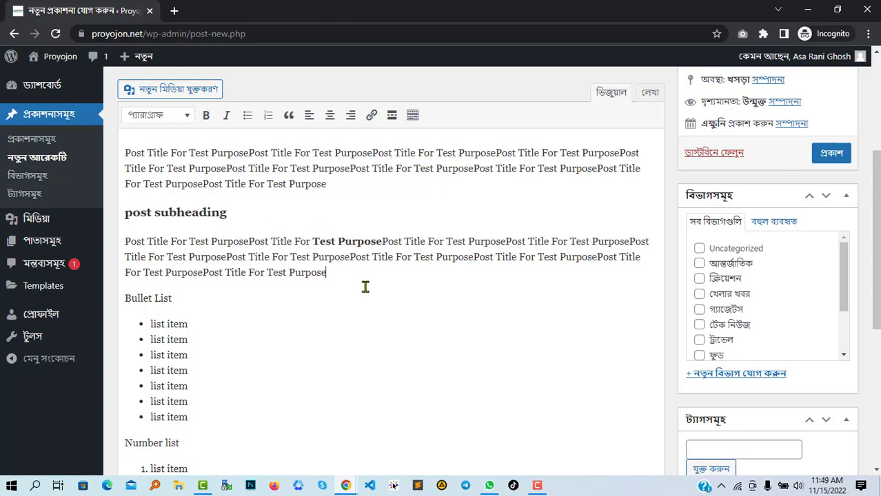
Step: Insert a space between the bold "Test Purpose" and the following word "Post"
{"action": "left_click", "coordinate": [384, 241]}
{"action": "left_click_drag", "start_coordinate": [313, 242], "coordinate": [382, 241]}
{"action": "left_click", "coordinate": [406, 256]}
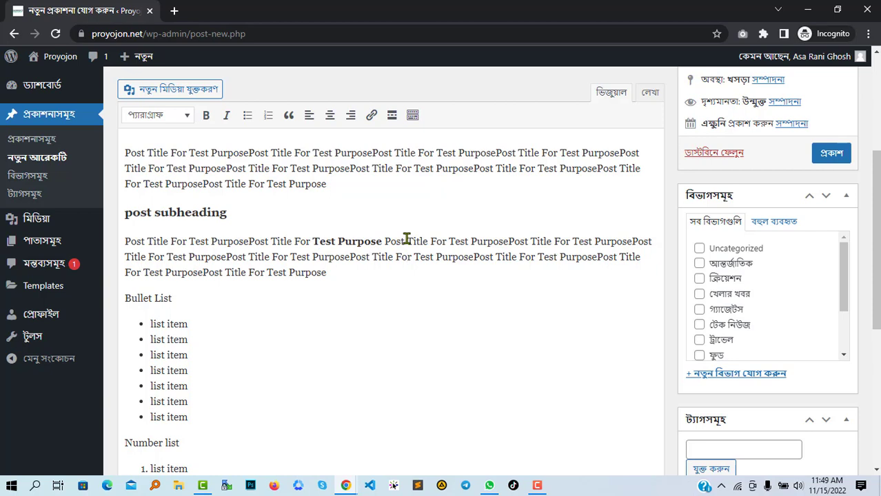
Step: Make the word "Title" shortly after the bold "Test Purpose" bold and italic
{"action": "left_click_drag", "start_coordinate": [406, 242], "coordinate": [446, 242]}
{"action": "left_click", "coordinate": [411, 241]}
{"action": "double_click", "coordinate": [421, 241]}
{"action": "left_click", "coordinate": [205, 115]}
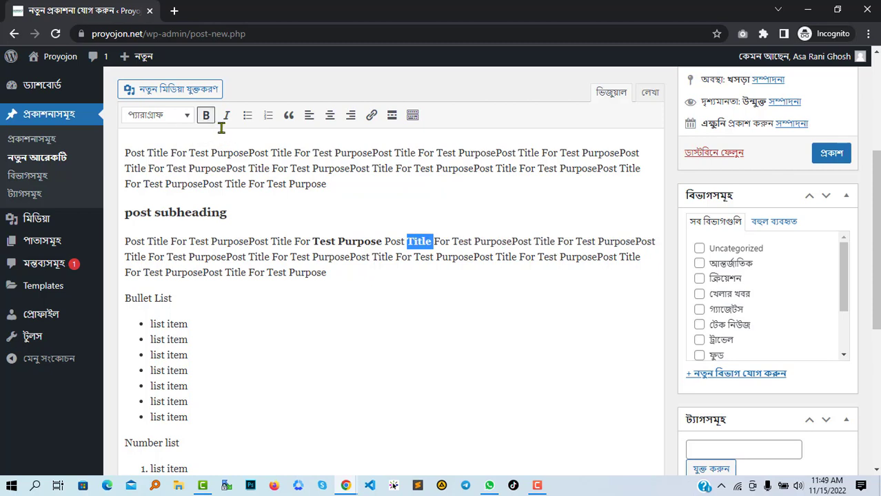
{"action": "left_click", "coordinate": [228, 117]}
{"action": "left_click", "coordinate": [486, 322]}
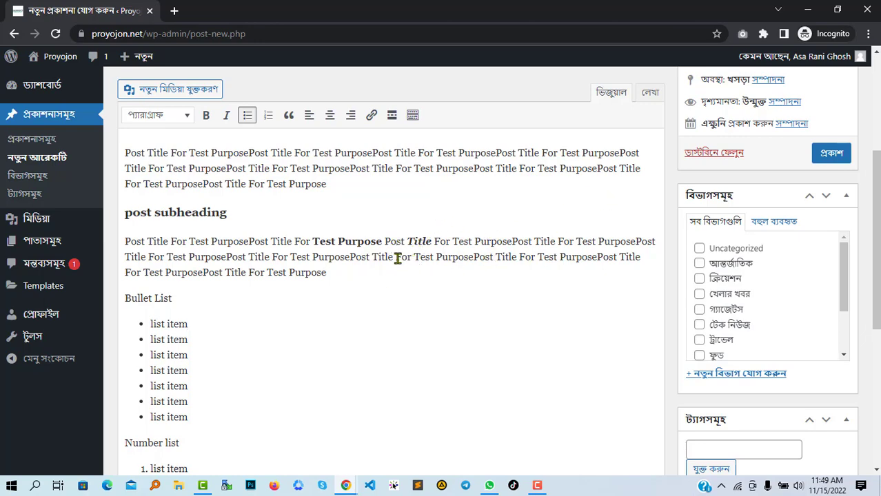
Step: Add a paragraph reading "sdklfkjlks lkajsfkjl Read more click here" below the numbered list
{"action": "scroll", "coordinate": [395, 279], "scroll_direction": "down", "scroll_amount": 4}
{"action": "left_click", "coordinate": [293, 303]}
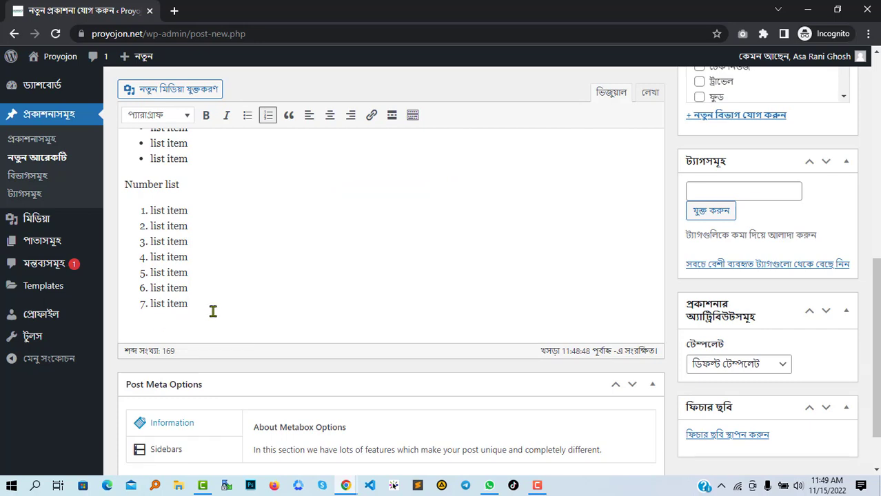
{"action": "key", "text": "Return"}
{"action": "key", "text": "Return"}
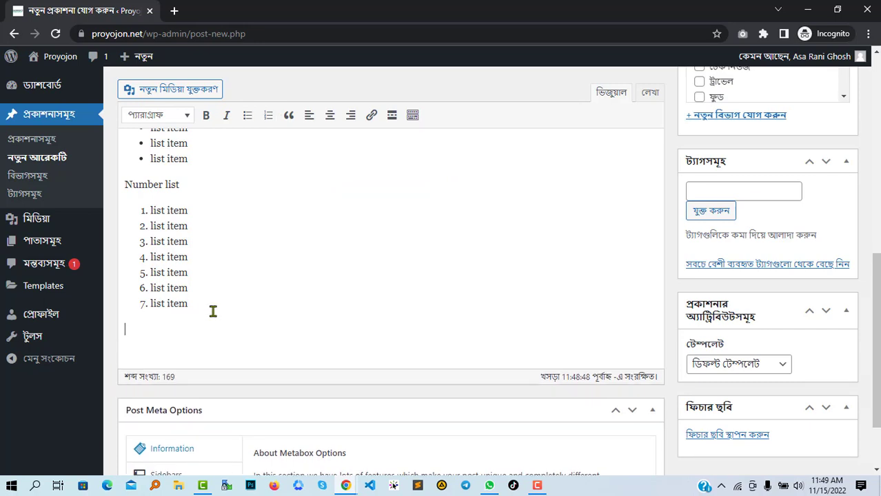
{"action": "type", "text": "sdklfkjlks lkajsfkjl Read more click here"}
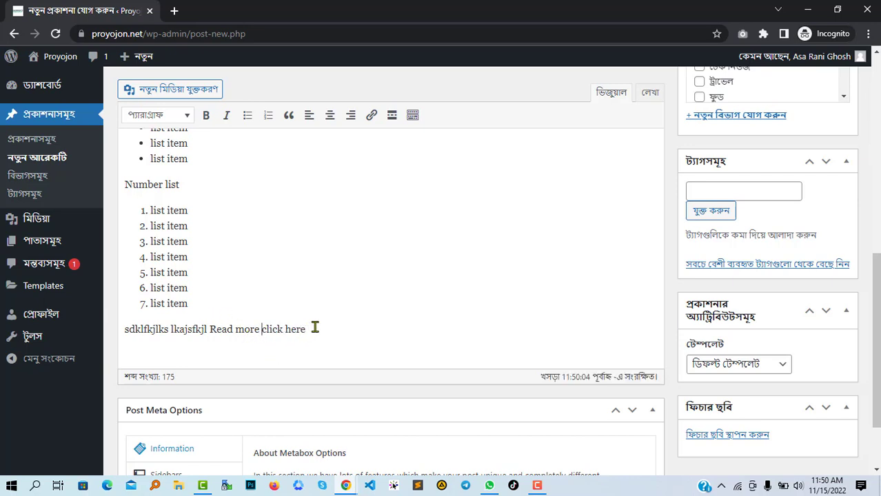
{"action": "left_click_drag", "start_coordinate": [306, 328], "coordinate": [265, 329]}
{"action": "left_click", "coordinate": [373, 117]}
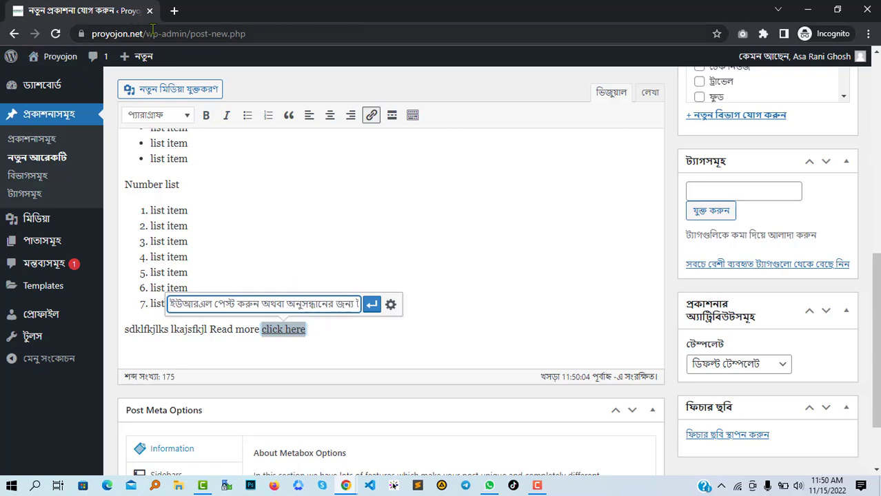
{"action": "left_click_drag", "start_coordinate": [147, 33], "coordinate": [81, 37]}
{"action": "key", "text": "ctrl+c"}
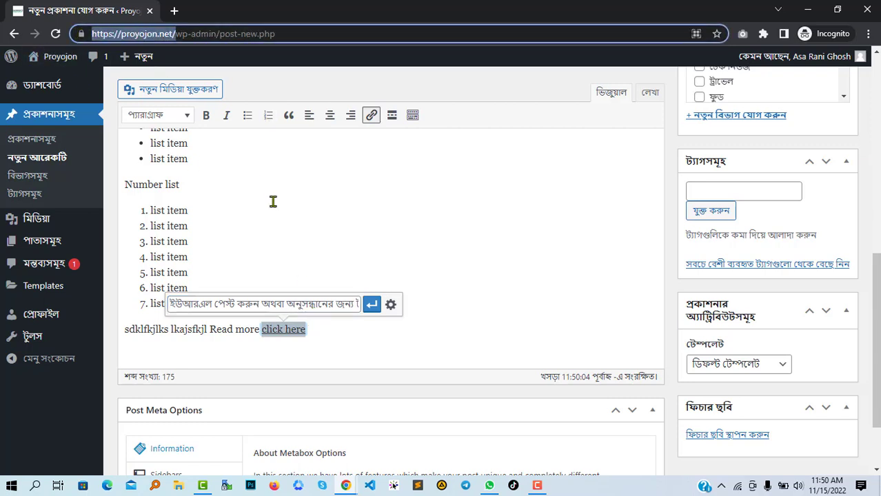
{"action": "left_click", "coordinate": [305, 307]}
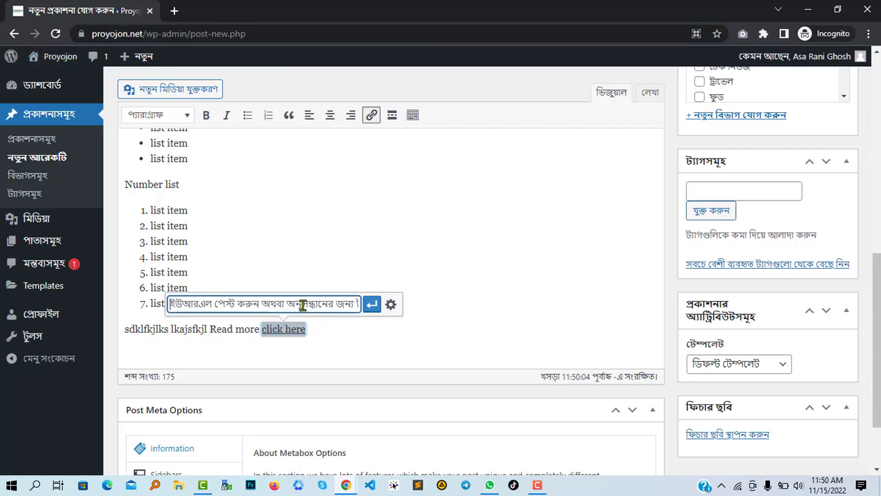
{"action": "left_click", "coordinate": [341, 332]}
{"action": "left_click_drag", "start_coordinate": [325, 330], "coordinate": [274, 331]}
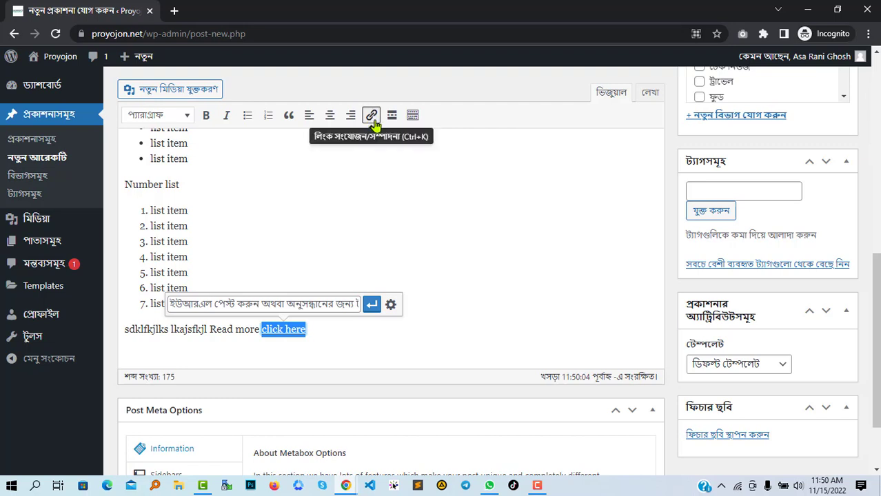
{"action": "left_click", "coordinate": [293, 304]}
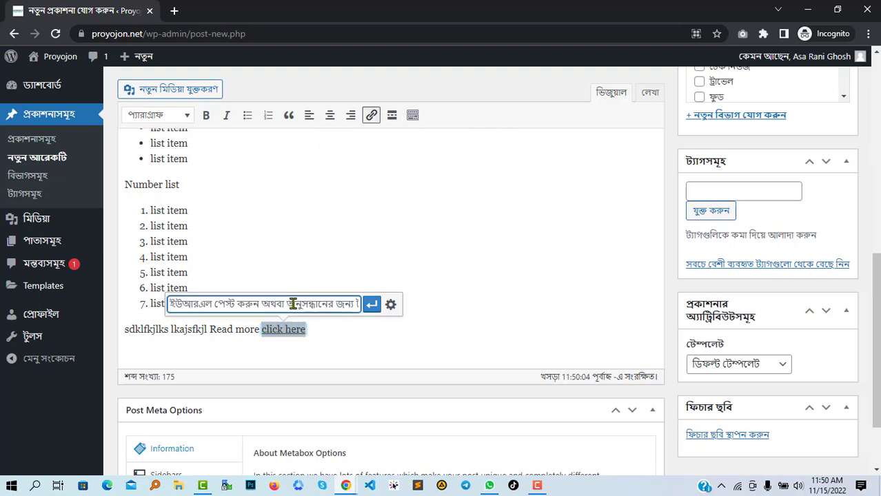
{"action": "key", "text": "ctrl+v"}
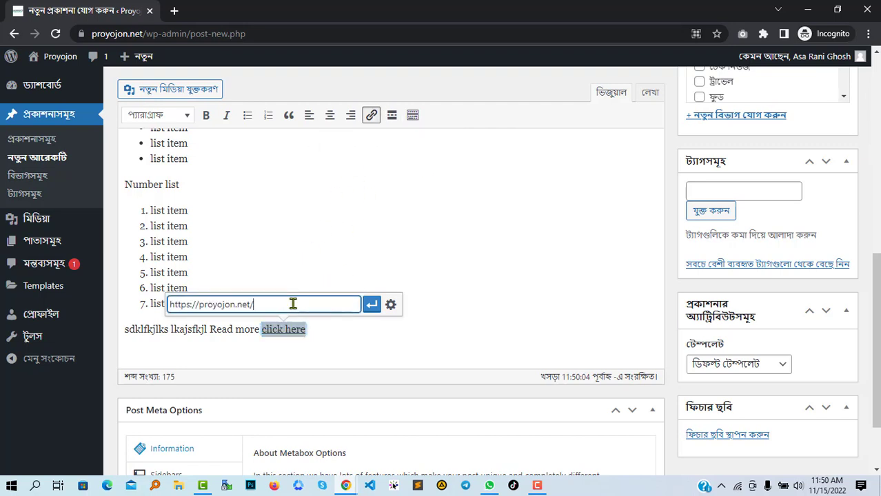
{"action": "left_click", "coordinate": [373, 311]}
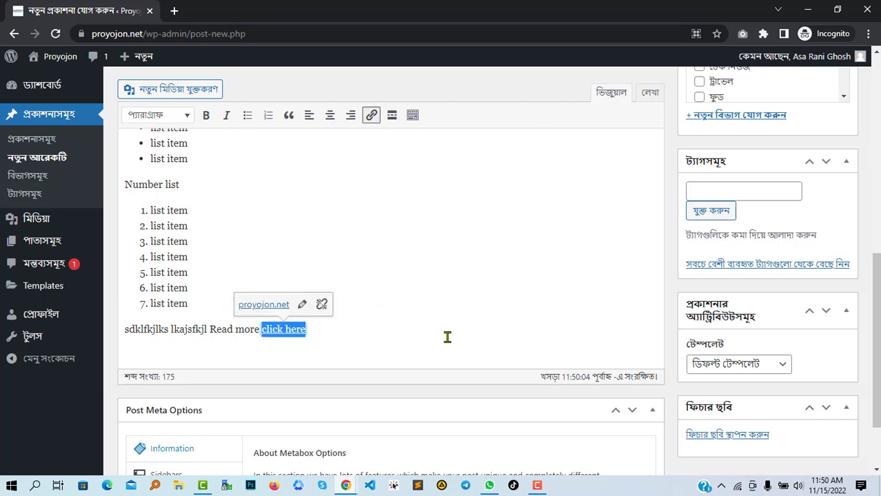
Step: Make the linked words "click here" below the numbered list bold
{"action": "left_click", "coordinate": [179, 329]}
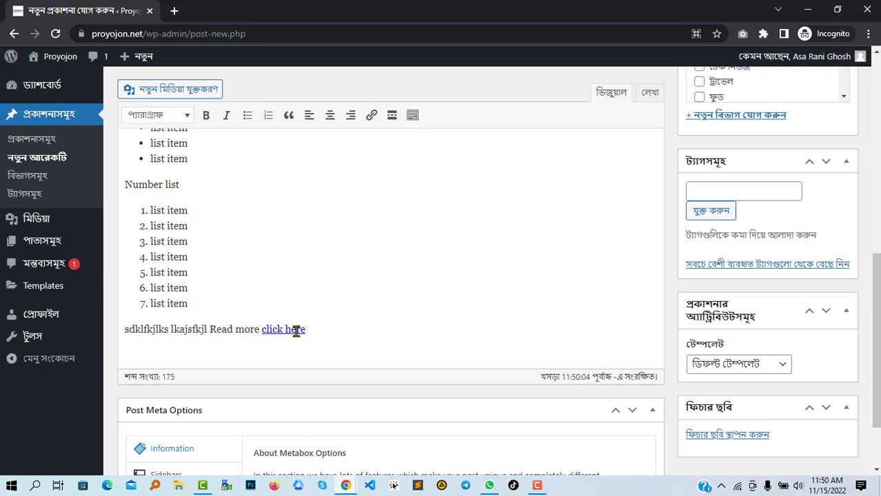
{"action": "left_click_drag", "start_coordinate": [319, 330], "coordinate": [265, 330]}
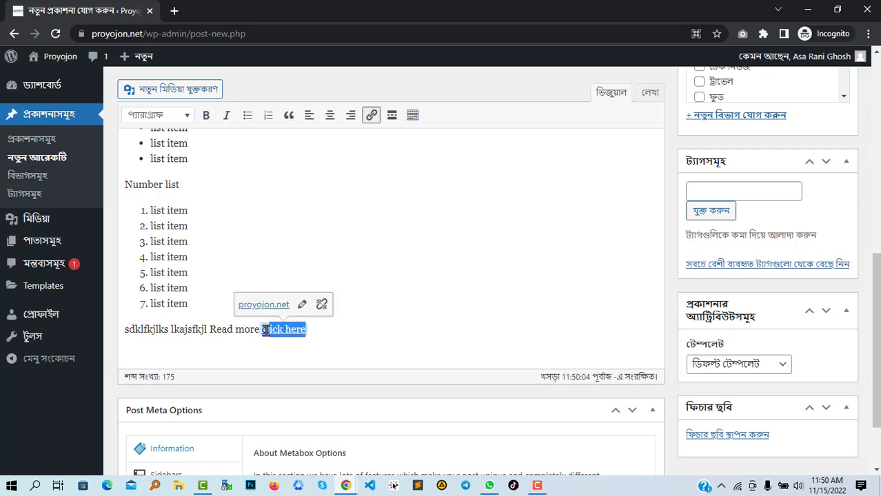
{"action": "left_click", "coordinate": [205, 115]}
{"action": "left_click", "coordinate": [228, 330]}
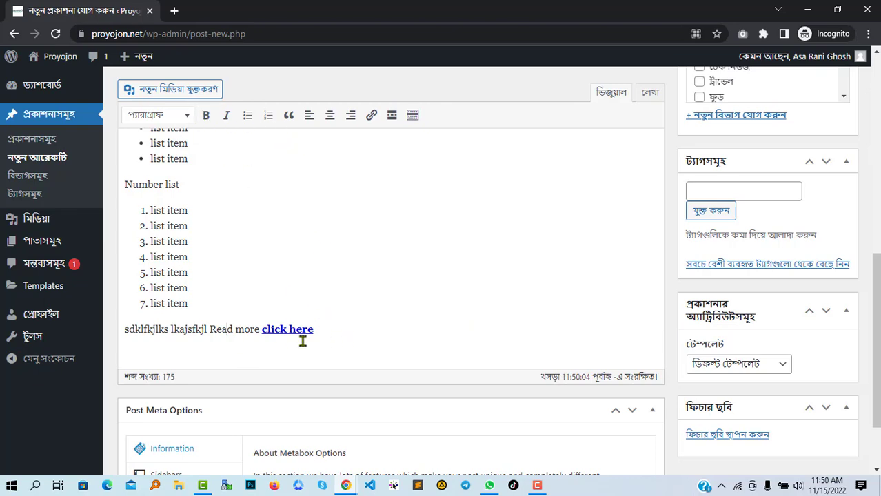
Step: Try centre and right alignment on the "Bullet List" line and return it to left alignment
{"action": "scroll", "coordinate": [363, 334], "scroll_direction": "up", "scroll_amount": 4}
{"action": "scroll", "coordinate": [362, 333], "scroll_direction": "up", "scroll_amount": 3}
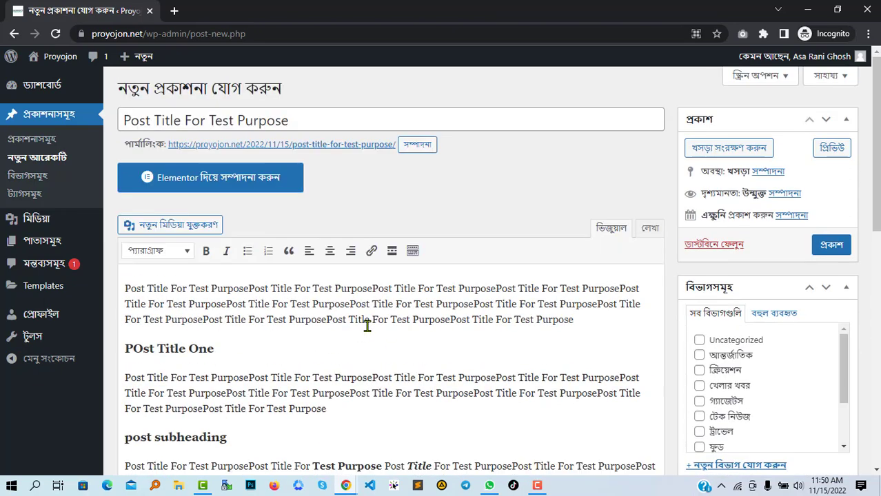
{"action": "scroll", "coordinate": [367, 326], "scroll_direction": "down", "scroll_amount": 1}
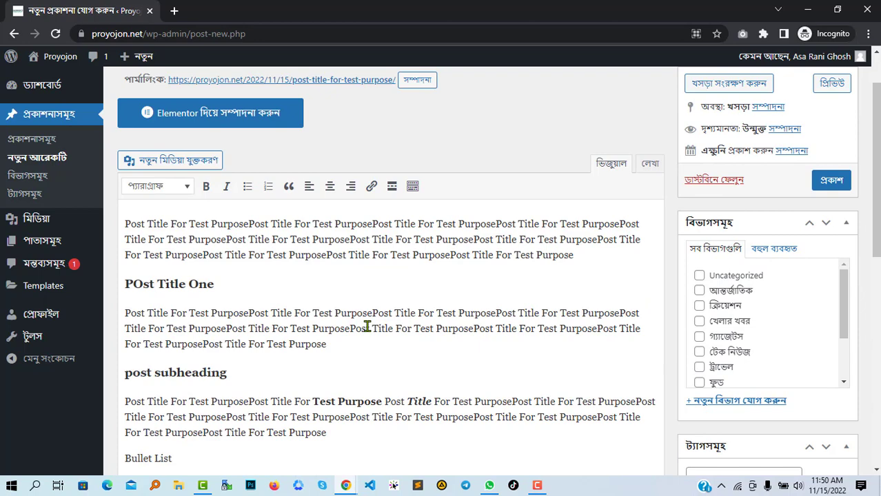
{"action": "scroll", "coordinate": [367, 326], "scroll_direction": "down", "scroll_amount": 4}
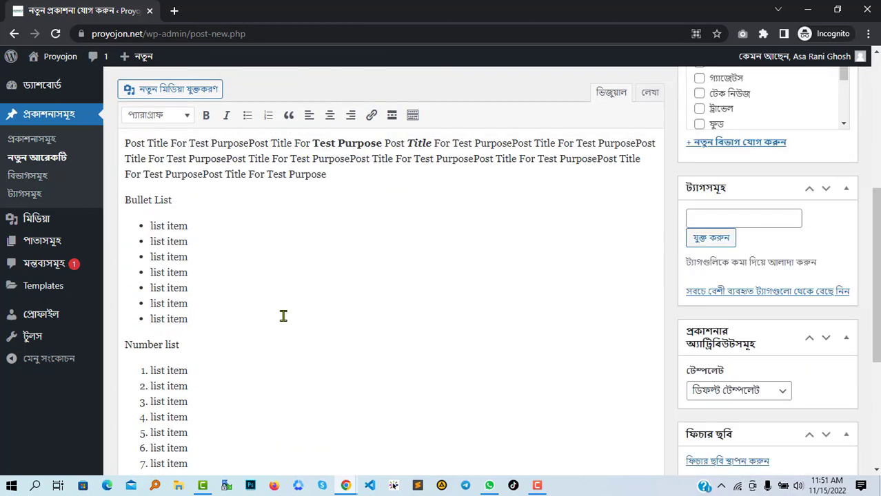
{"action": "scroll", "coordinate": [283, 315], "scroll_direction": "up", "scroll_amount": 1}
{"action": "left_click_drag", "start_coordinate": [204, 377], "coordinate": [120, 264]}
{"action": "left_click", "coordinate": [180, 286]}
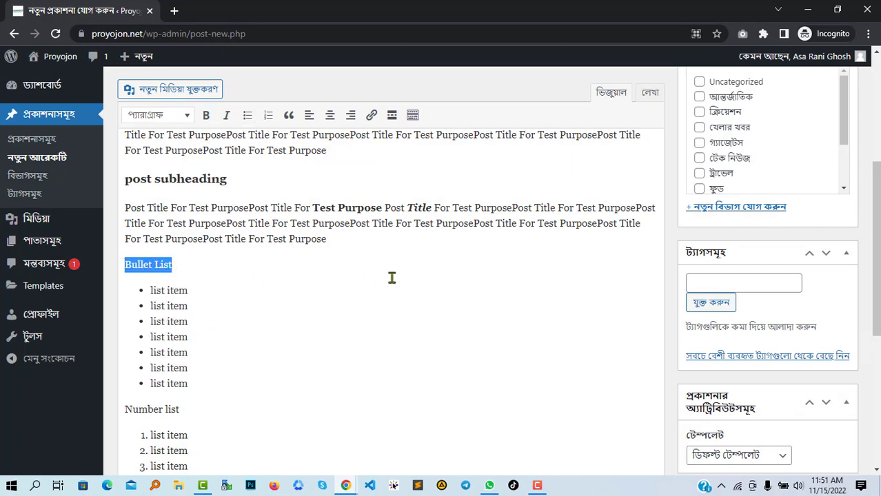
{"action": "left_click", "coordinate": [330, 116]}
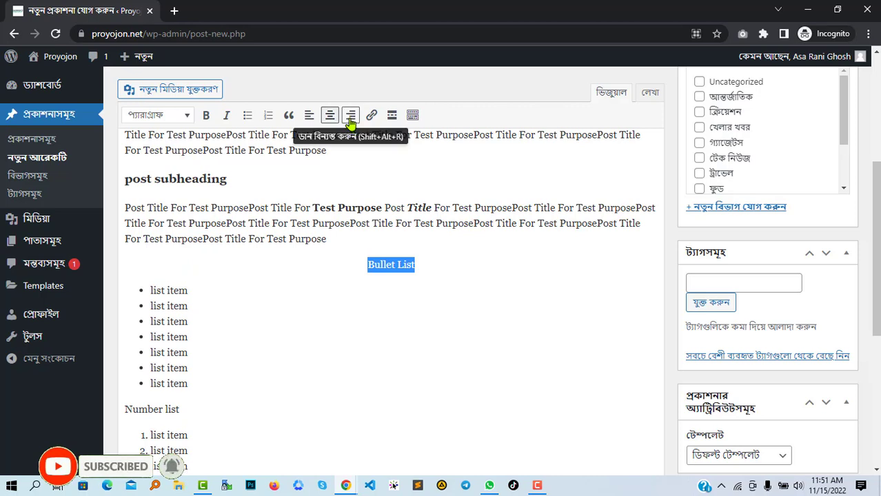
{"action": "left_click", "coordinate": [351, 116]}
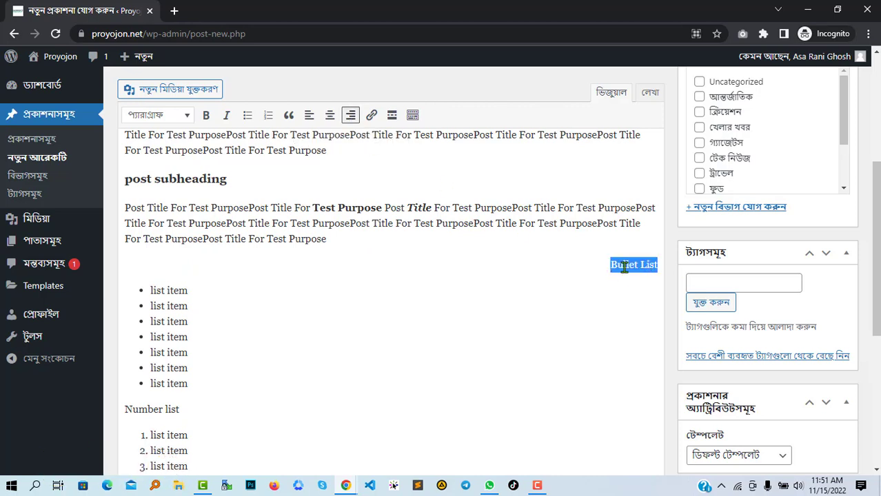
{"action": "left_click", "coordinate": [309, 117]}
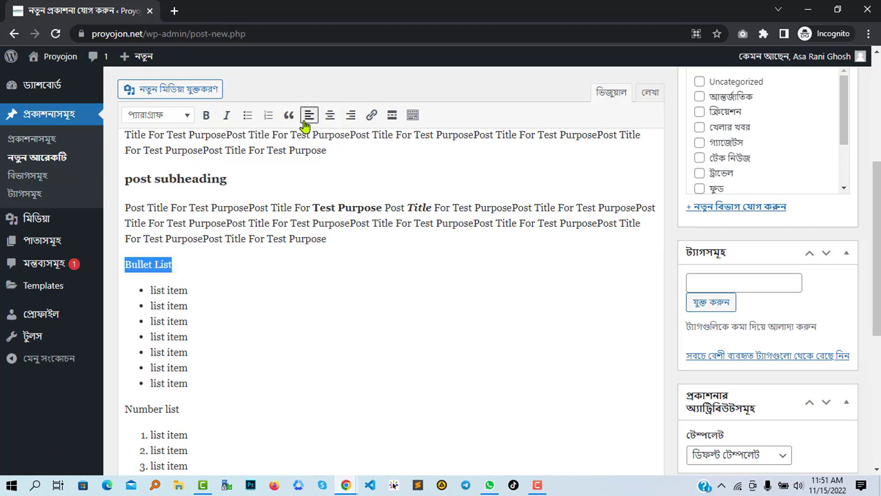
Step: Try centre alignment on the "Bullet List" line together with its bulleted items, and return them all to left alignment
{"action": "left_click", "coordinate": [151, 268]}
{"action": "left_click_drag", "start_coordinate": [203, 386], "coordinate": [123, 269]}
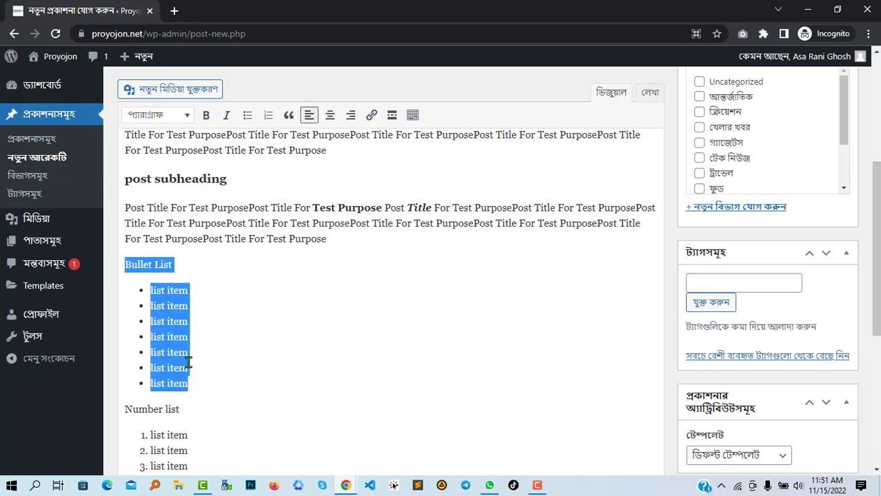
{"action": "left_click", "coordinate": [331, 121]}
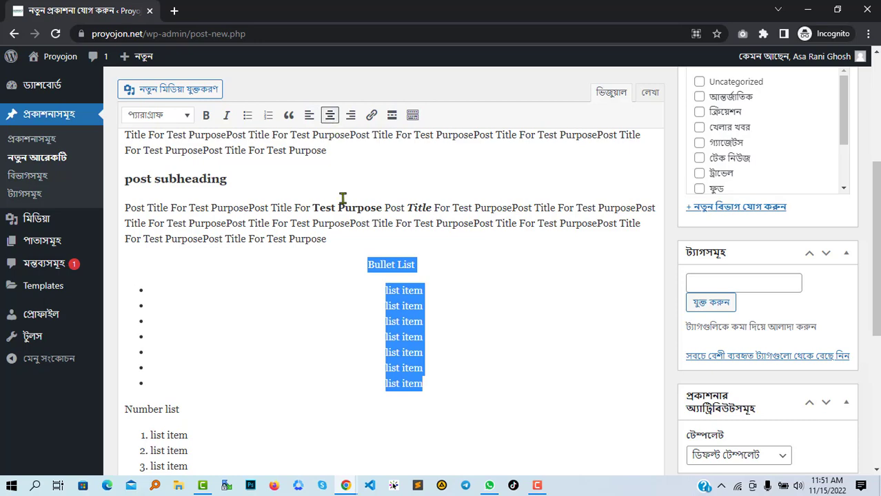
{"action": "left_click", "coordinate": [461, 408]}
{"action": "left_click_drag", "start_coordinate": [442, 395], "coordinate": [356, 263]}
{"action": "left_click", "coordinate": [309, 115]}
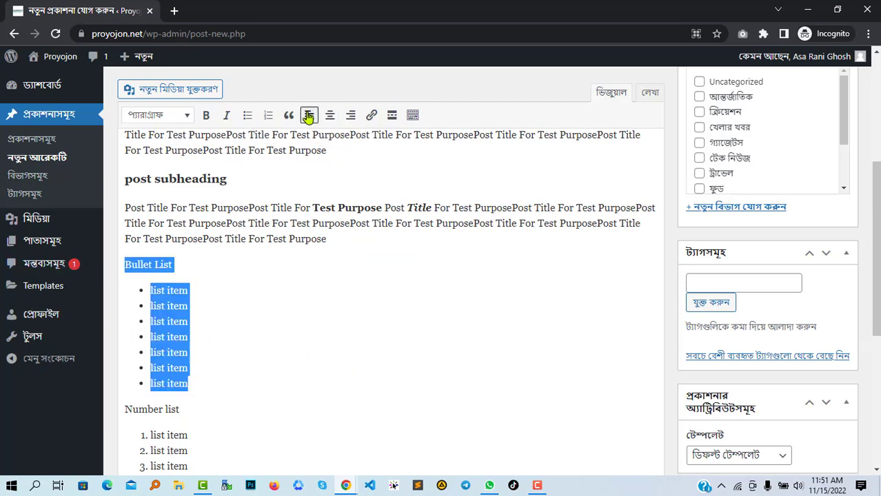
{"action": "left_click", "coordinate": [217, 315]}
Step: Show the editor's second row of formatting tools and add an empty paragraph below the "click here" line
{"action": "scroll", "coordinate": [321, 380], "scroll_direction": "down", "scroll_amount": 4}
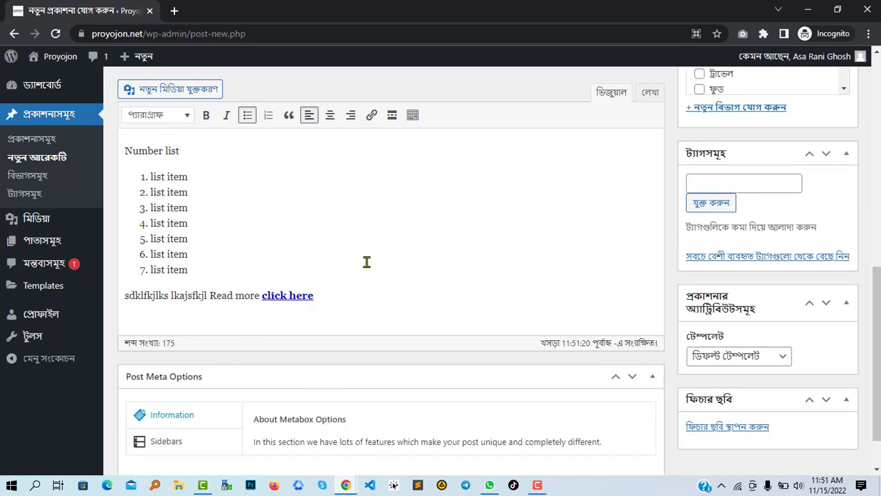
{"action": "left_click", "coordinate": [153, 317]}
{"action": "scroll", "coordinate": [327, 285], "scroll_direction": "up", "scroll_amount": 2}
{"action": "scroll", "coordinate": [246, 292], "scroll_direction": "up", "scroll_amount": 2}
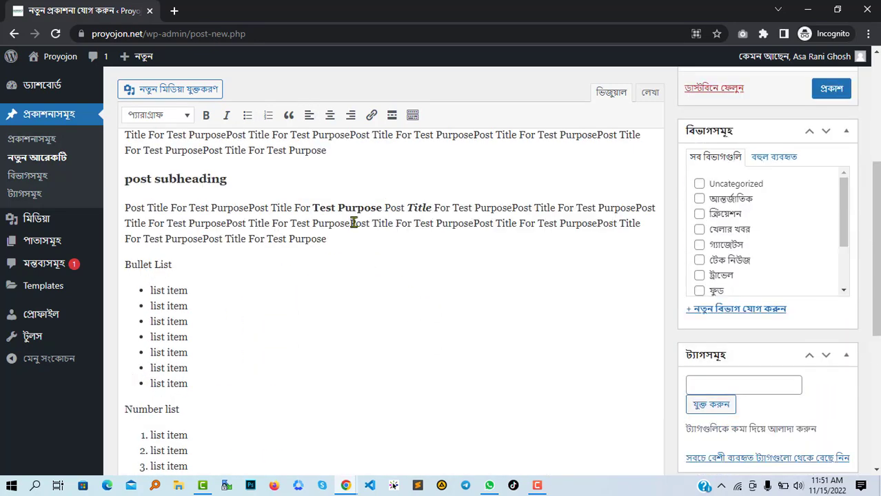
{"action": "left_click", "coordinate": [413, 115]}
{"action": "scroll", "coordinate": [455, 199], "scroll_direction": "up", "scroll_amount": 1}
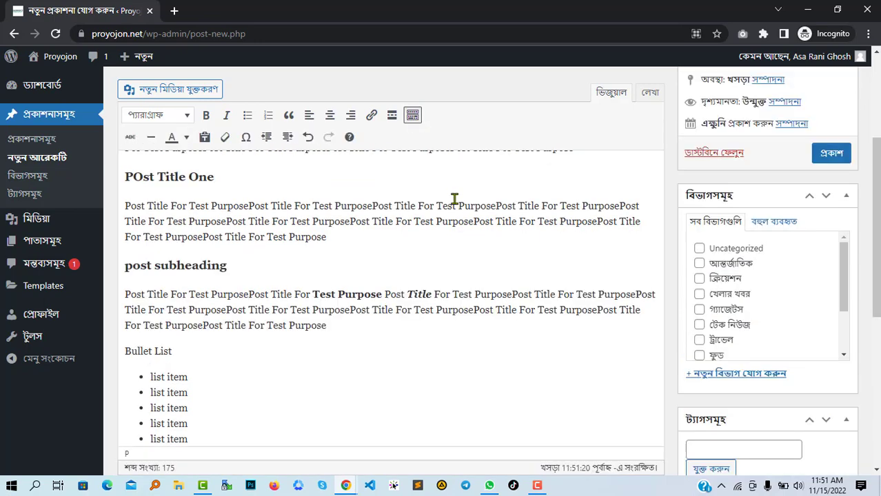
{"action": "scroll", "coordinate": [455, 199], "scroll_direction": "down", "scroll_amount": 4}
{"action": "scroll", "coordinate": [404, 276], "scroll_direction": "down", "scroll_amount": 2}
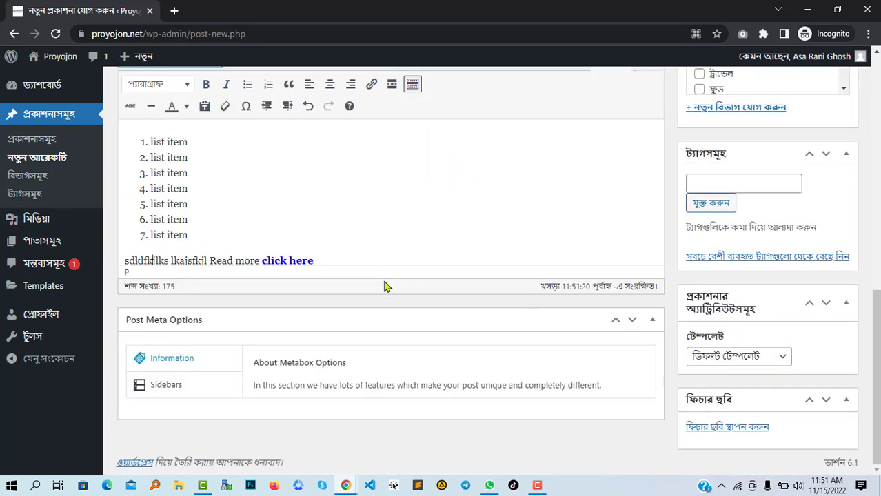
{"action": "left_click", "coordinate": [335, 255]}
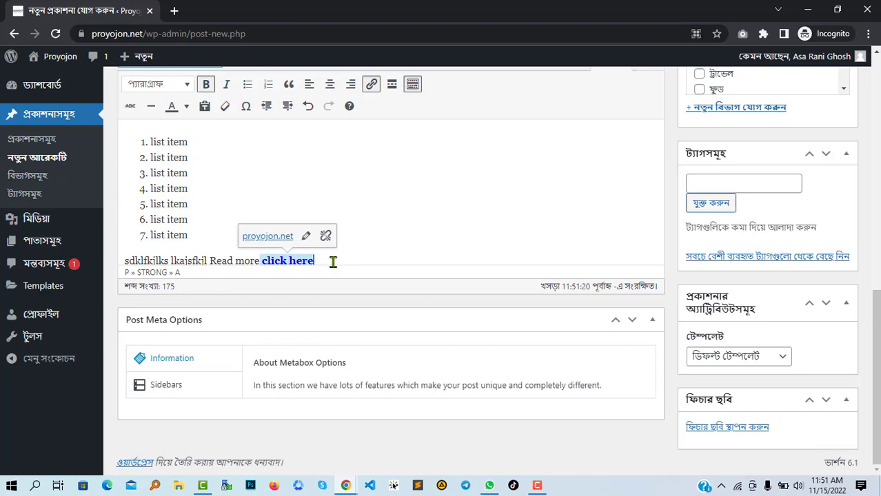
{"action": "key", "text": "Return"}
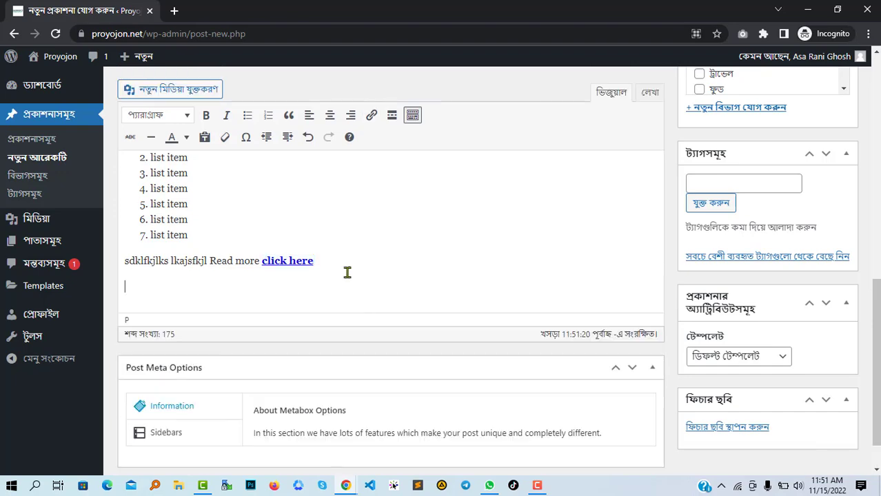
Step: Change the text colour of the linked words "click here" to orange
{"action": "scroll", "coordinate": [333, 309], "scroll_direction": "up", "scroll_amount": 3}
{"action": "scroll", "coordinate": [332, 309], "scroll_direction": "down", "scroll_amount": 1}
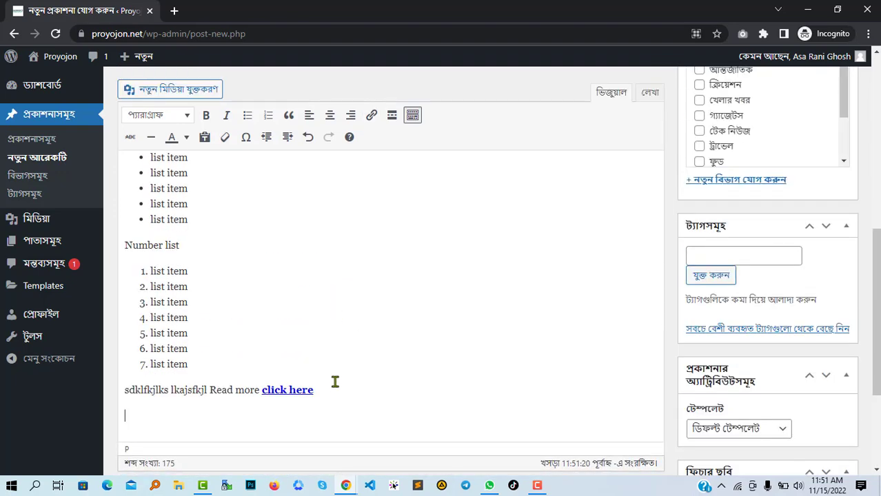
{"action": "left_click", "coordinate": [418, 119]}
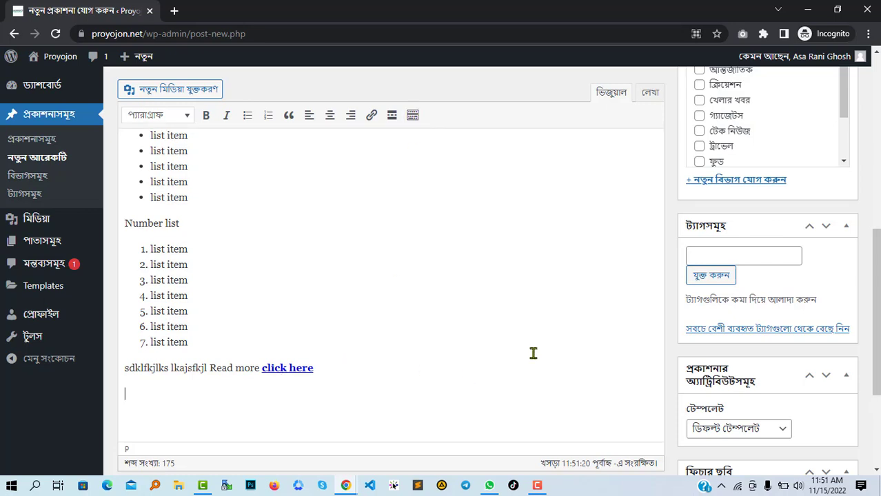
{"action": "left_click_drag", "start_coordinate": [338, 357], "coordinate": [258, 366]}
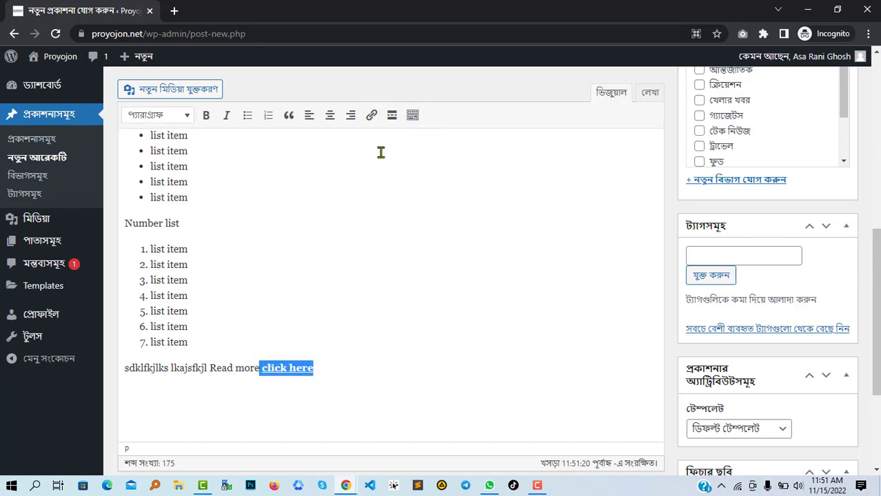
{"action": "left_click", "coordinate": [419, 118]}
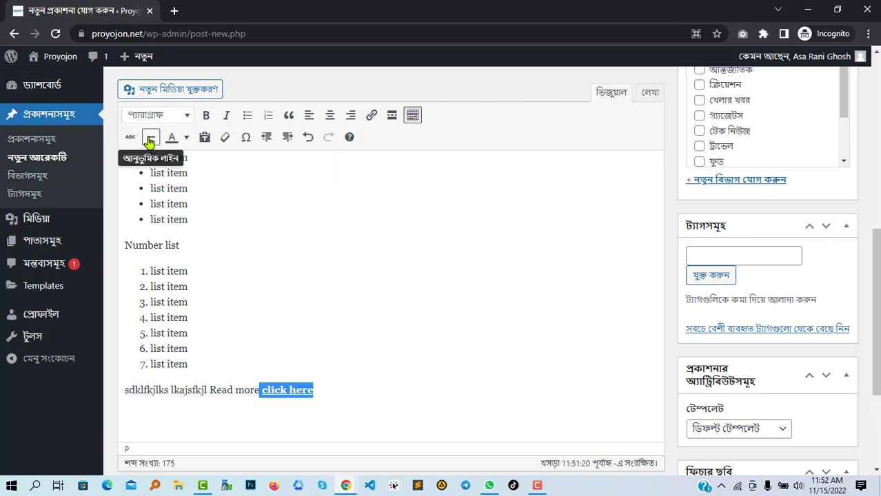
{"action": "left_click", "coordinate": [186, 138]}
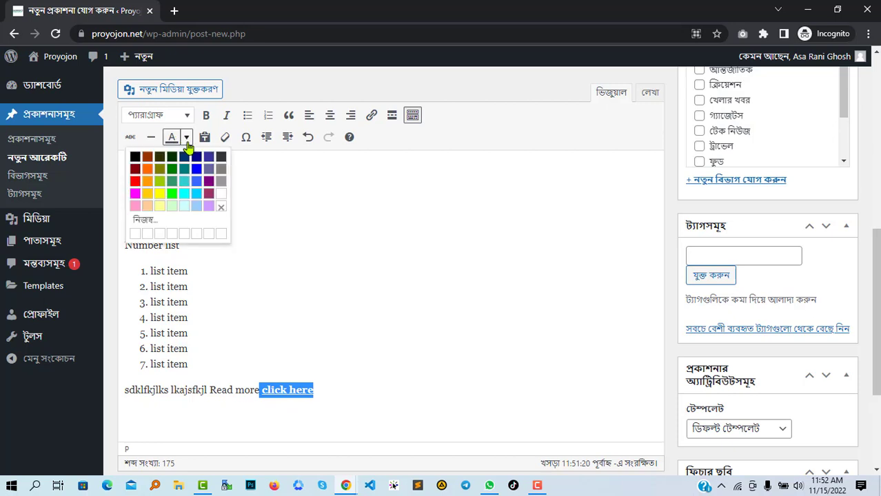
{"action": "left_click", "coordinate": [147, 174]}
{"action": "left_click", "coordinate": [494, 303]}
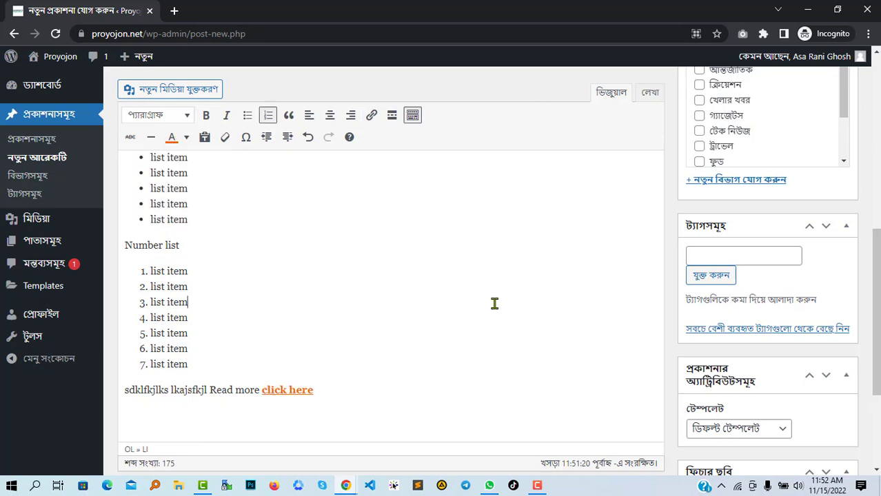
Step: Set the text colour of the linked words "click here" to black
{"action": "left_click_drag", "start_coordinate": [316, 391], "coordinate": [261, 391]}
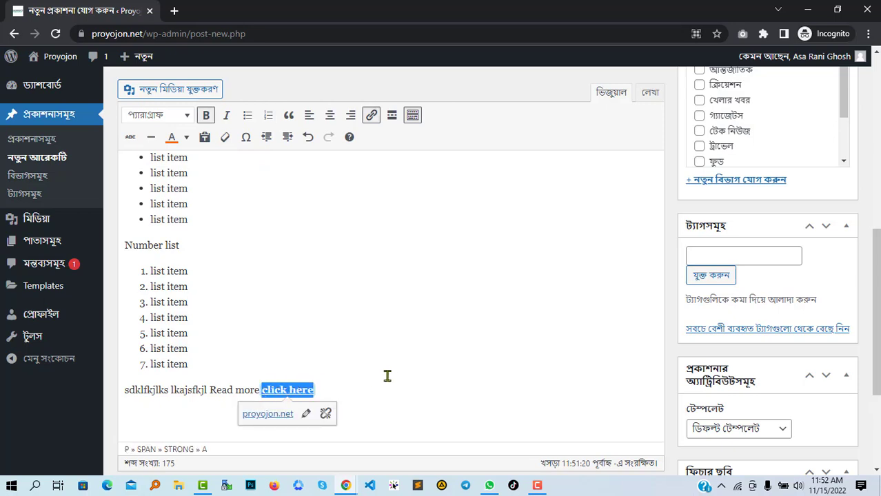
{"action": "left_click_drag", "start_coordinate": [315, 390], "coordinate": [264, 390]}
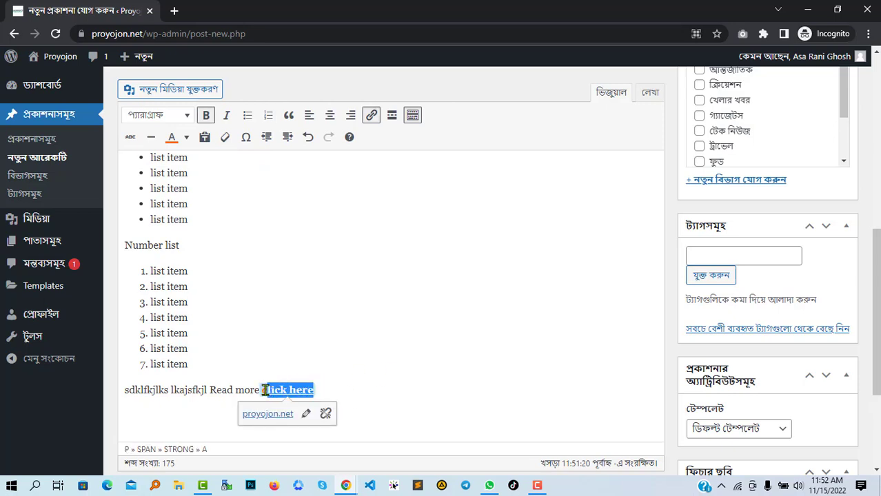
{"action": "left_click", "coordinate": [187, 138]}
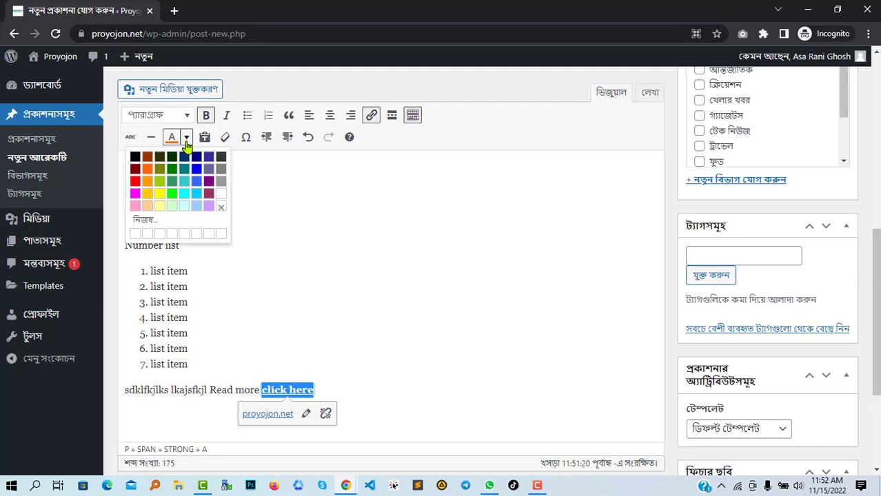
{"action": "left_click", "coordinate": [135, 157]}
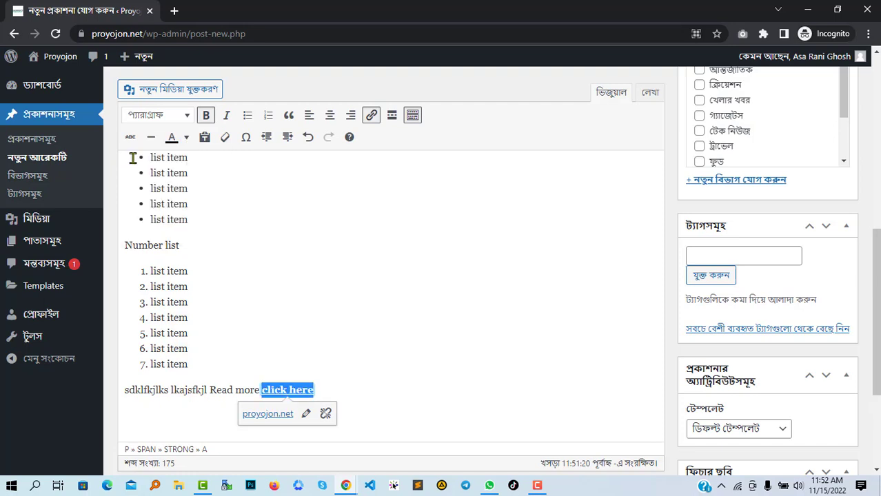
{"action": "left_click", "coordinate": [383, 276]}
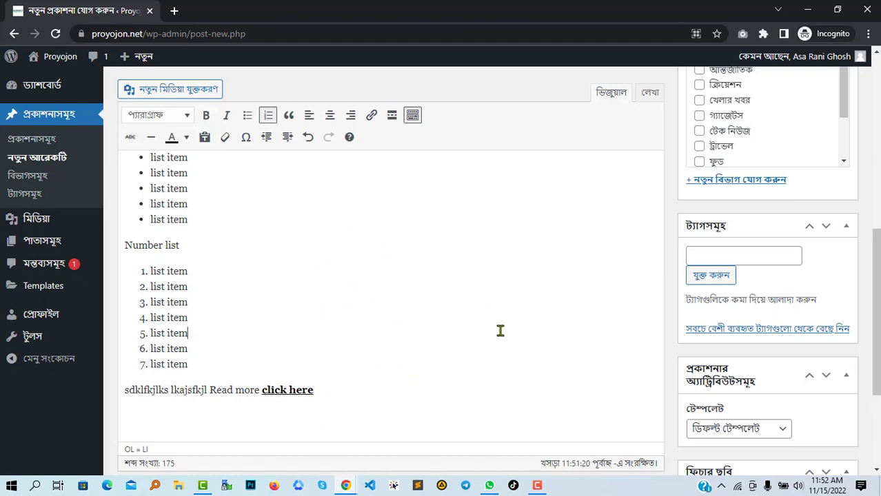
Step: Assign the post to the category লাইফস্টাইল
{"action": "scroll", "coordinate": [499, 331], "scroll_direction": "up", "scroll_amount": 10}
{"action": "scroll", "coordinate": [515, 304], "scroll_direction": "down", "scroll_amount": 4}
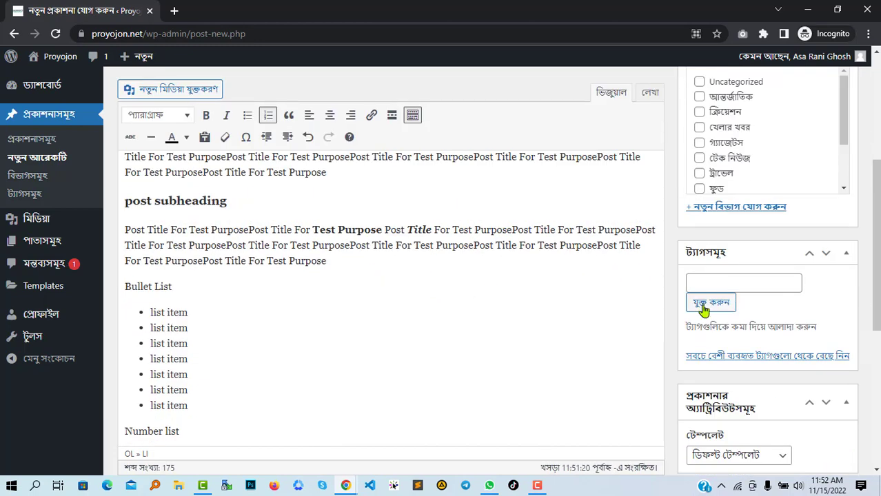
{"action": "scroll", "coordinate": [731, 323], "scroll_direction": "up", "scroll_amount": 3}
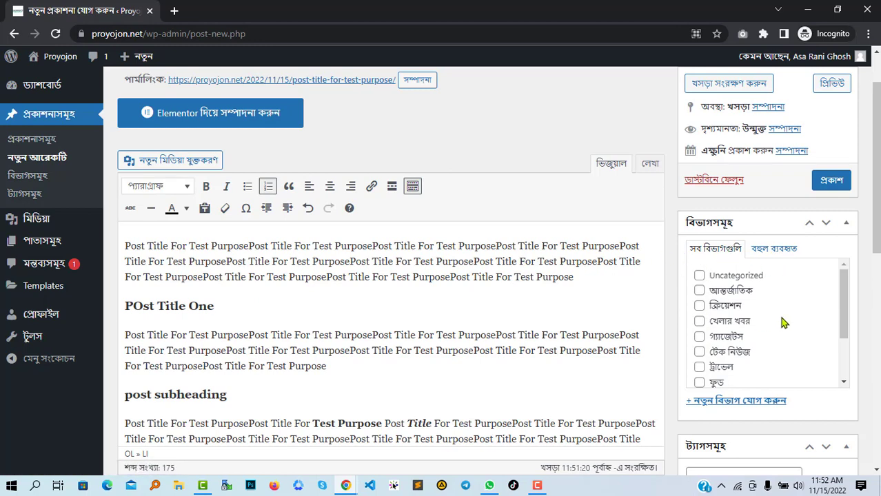
{"action": "scroll", "coordinate": [781, 321], "scroll_direction": "down", "scroll_amount": 2}
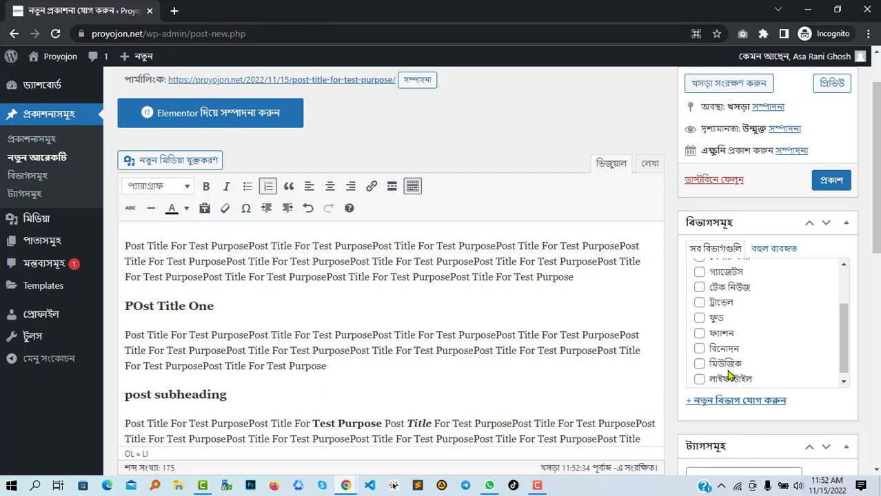
{"action": "scroll", "coordinate": [724, 339], "scroll_direction": "down", "scroll_amount": 1}
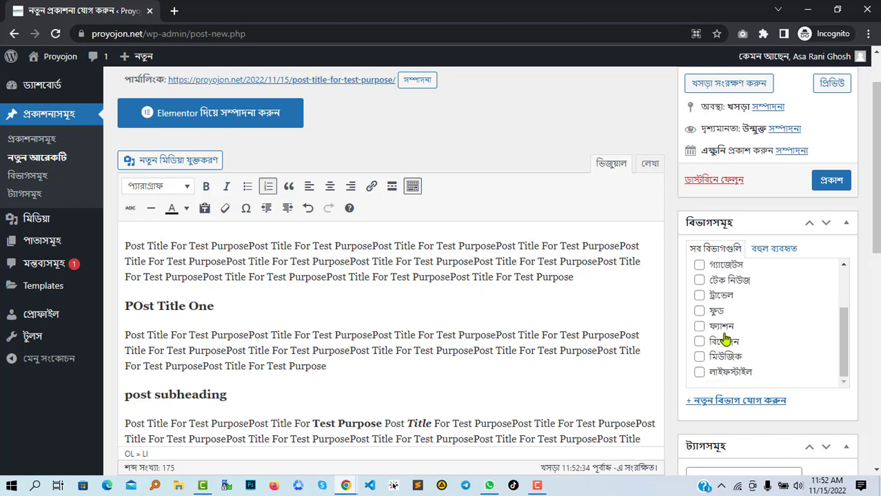
{"action": "left_click", "coordinate": [699, 373]}
{"action": "scroll", "coordinate": [781, 370], "scroll_direction": "down", "scroll_amount": 2}
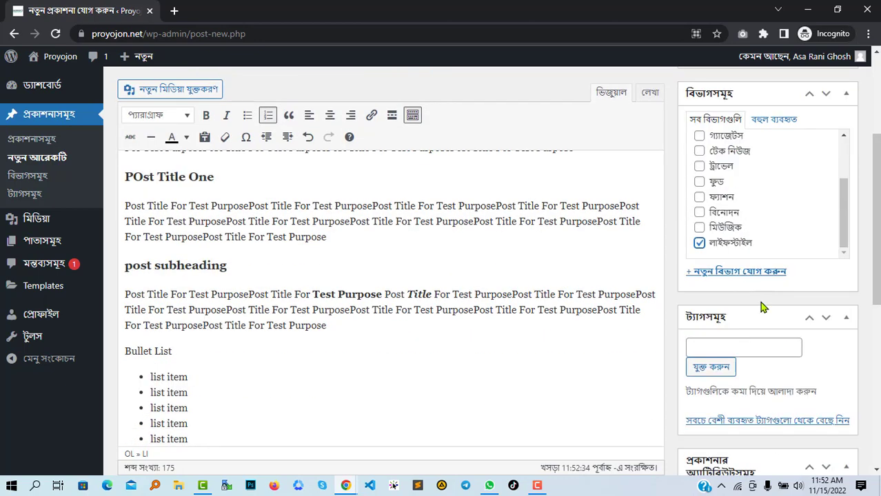
Step: Open the post's featured image chooser to view its upload area, and close it without choosing an image
{"action": "scroll", "coordinate": [764, 307], "scroll_direction": "down", "scroll_amount": 4}
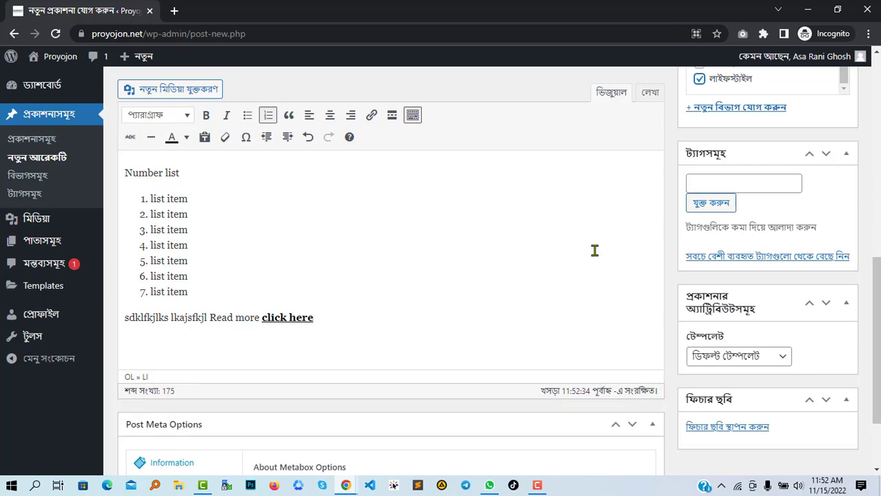
{"action": "scroll", "coordinate": [594, 251], "scroll_direction": "up", "scroll_amount": 3}
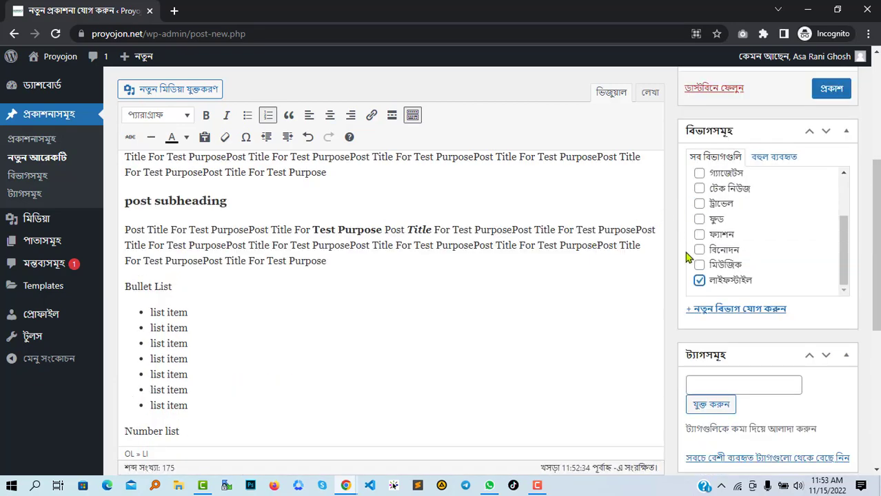
{"action": "scroll", "coordinate": [697, 310], "scroll_direction": "down", "scroll_amount": 3}
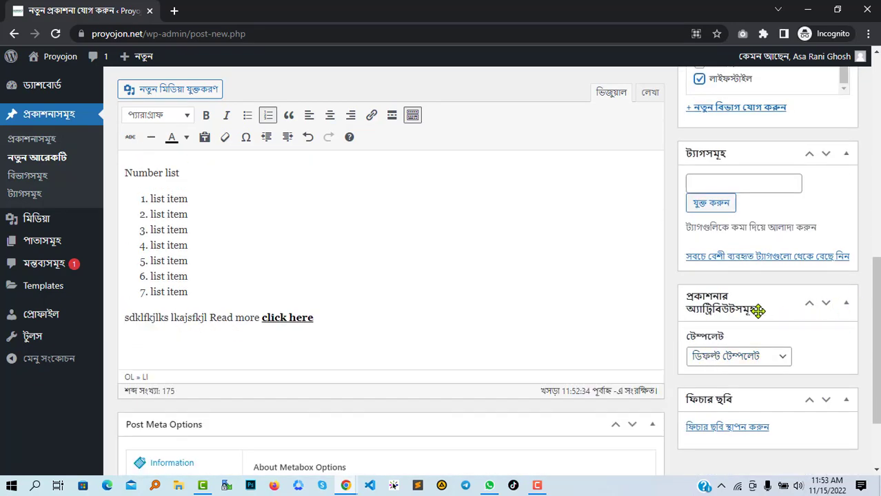
{"action": "left_click", "coordinate": [734, 429]}
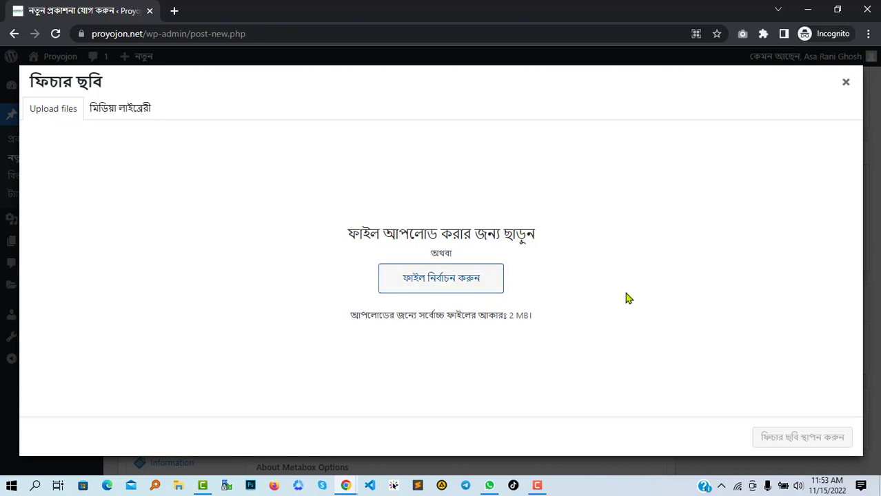
{"action": "left_click", "coordinate": [846, 82]}
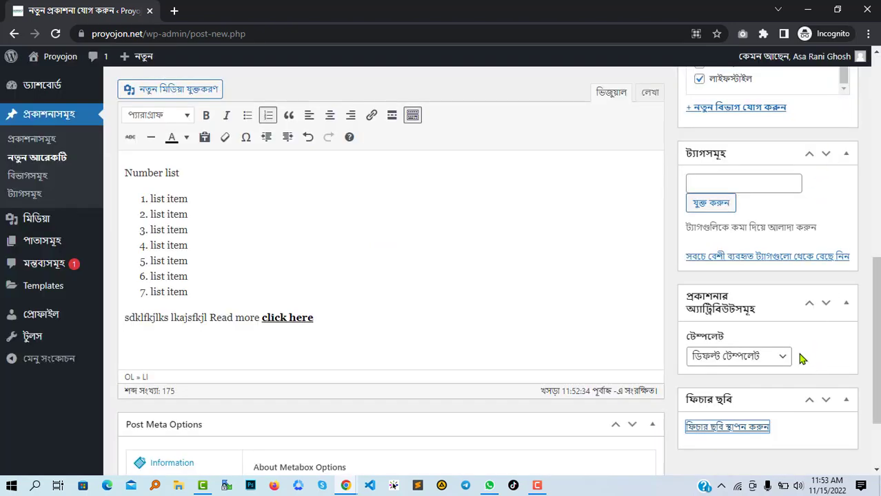
Step: Assign the post to the additional category টেক নিউজ and save the post as a draft
{"action": "scroll", "coordinate": [793, 355], "scroll_direction": "up", "scroll_amount": 3}
{"action": "scroll", "coordinate": [783, 364], "scroll_direction": "up", "scroll_amount": 3}
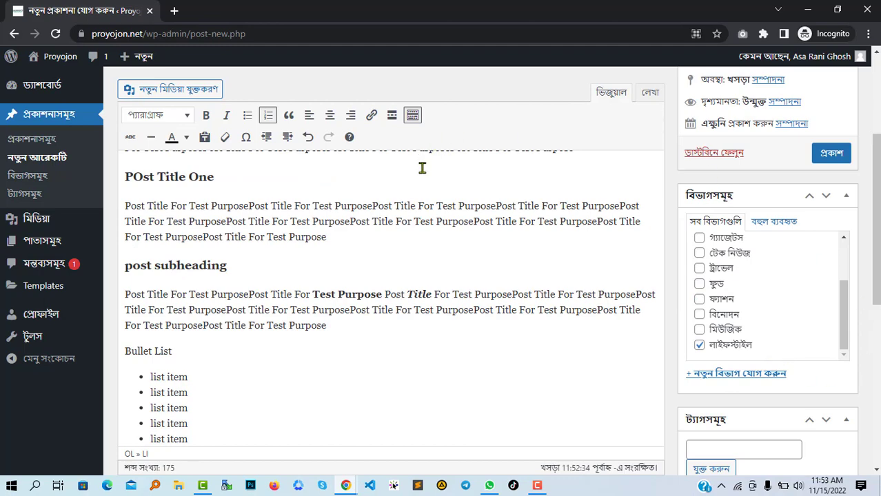
{"action": "scroll", "coordinate": [660, 219], "scroll_direction": "up", "scroll_amount": 1}
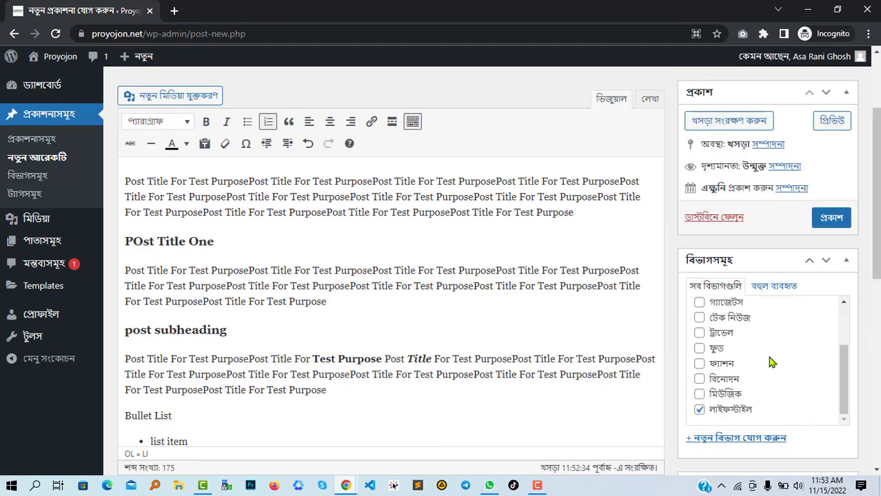
{"action": "scroll", "coordinate": [732, 376], "scroll_direction": "up", "scroll_amount": 1}
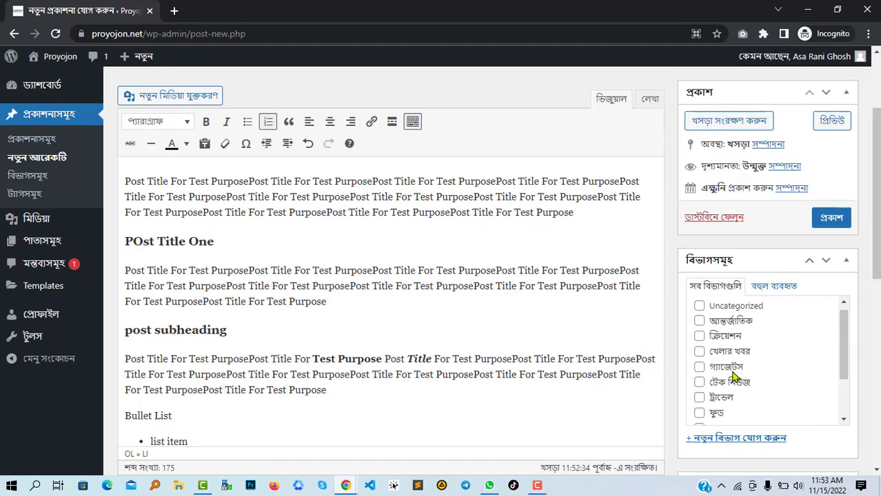
{"action": "scroll", "coordinate": [734, 378], "scroll_direction": "down", "scroll_amount": 2}
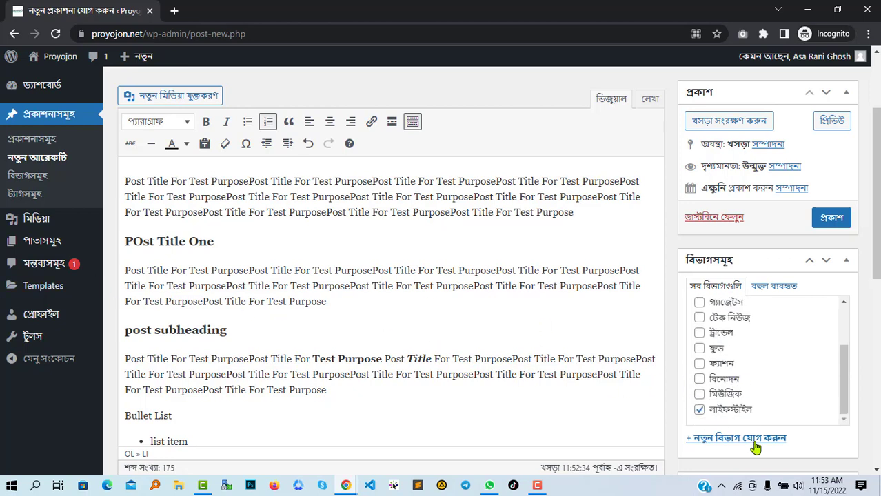
{"action": "left_click", "coordinate": [699, 318]}
{"action": "left_click", "coordinate": [714, 123]}
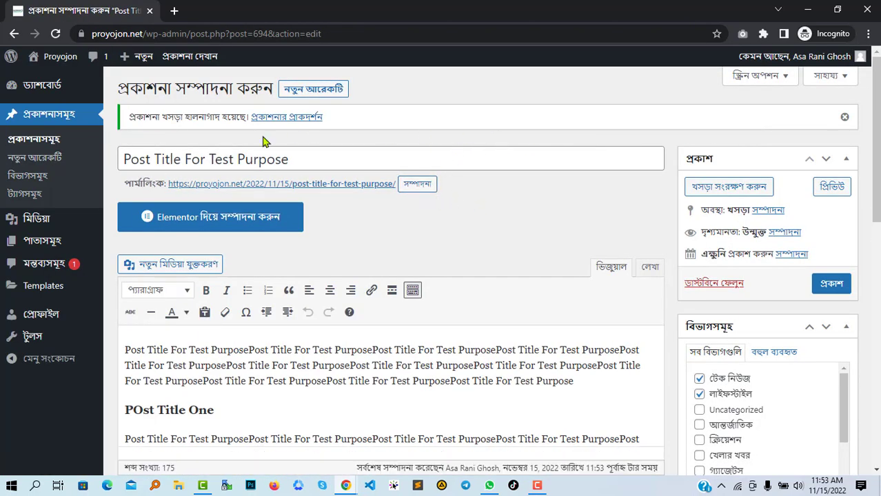
Step: Open the list of all posts
{"action": "left_click", "coordinate": [49, 117]}
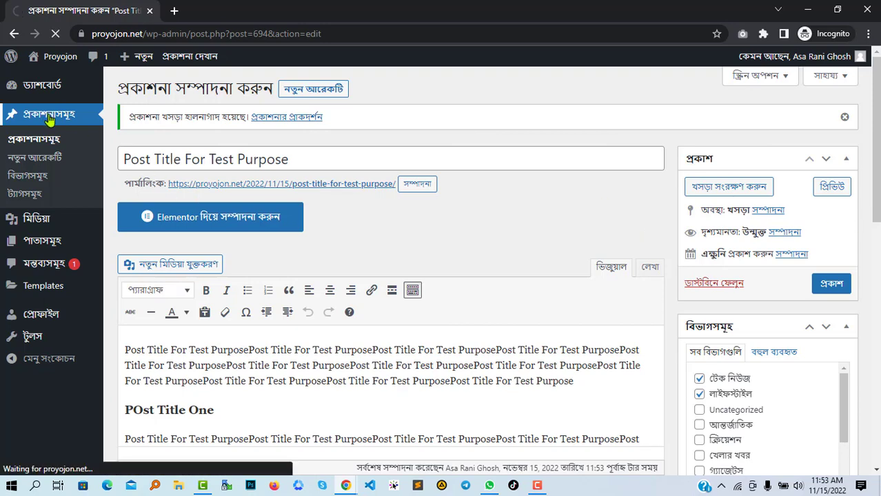